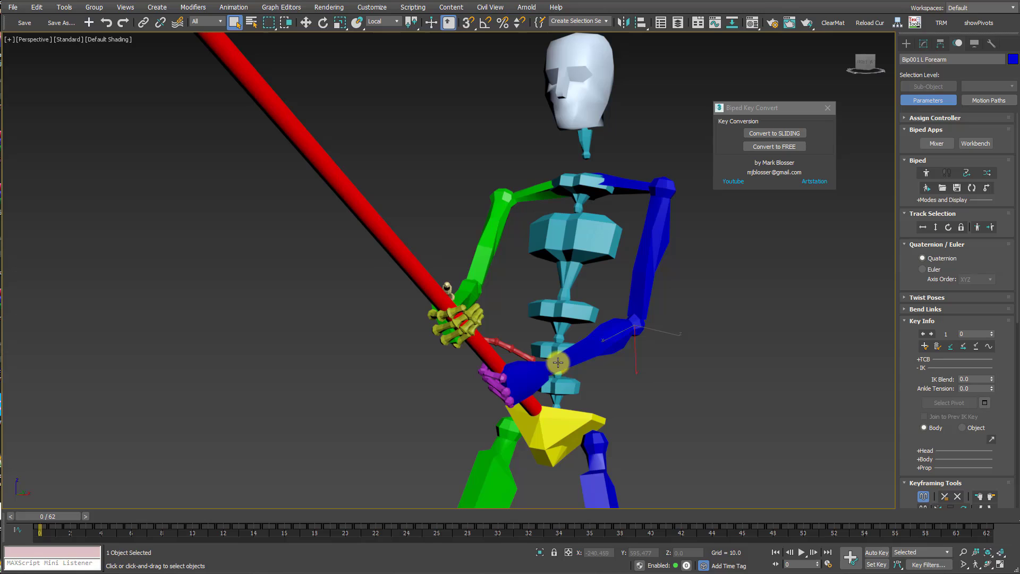
Play the animation and examine the biped's arms and hands on the pole from several angles
{"action": "middle_click_drag", "start_coordinate": [611, 368], "coordinate": [639, 339], "text": "alt"}
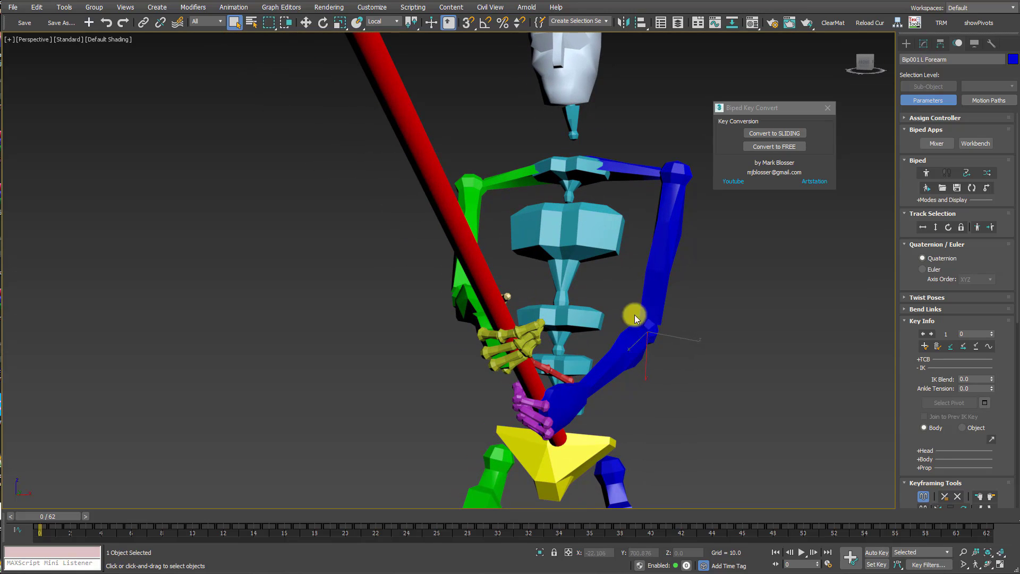
{"action": "middle_click_drag", "start_coordinate": [608, 357], "coordinate": [586, 380], "text": "alt"}
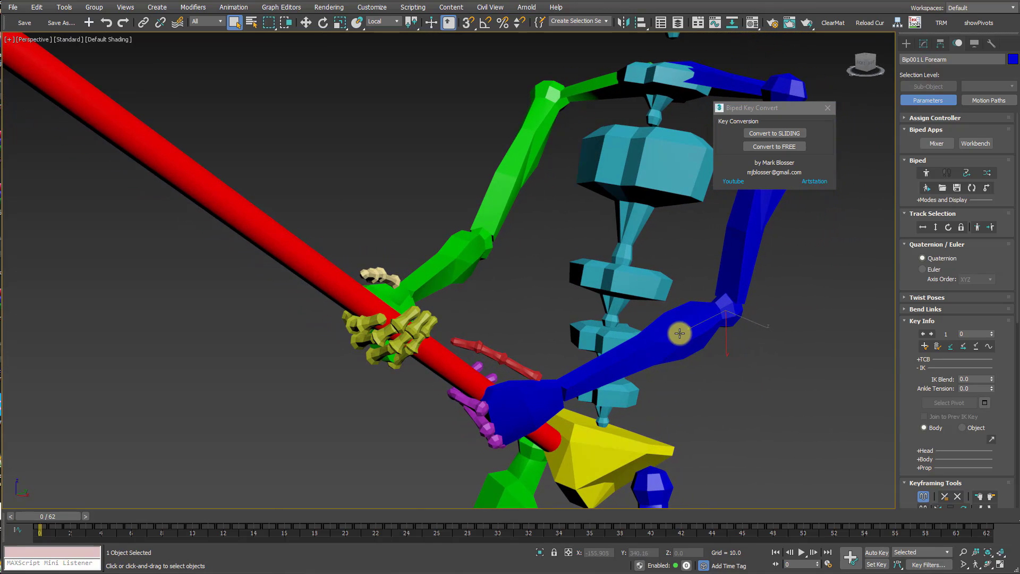
{"action": "middle_click_drag", "start_coordinate": [521, 401], "coordinate": [518, 399]}
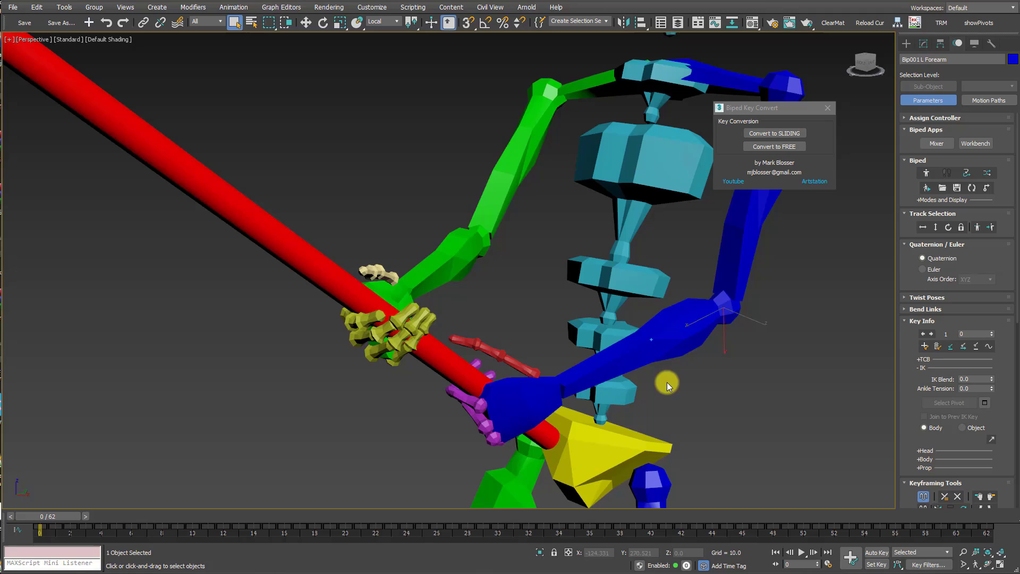
{"action": "middle_click_drag", "start_coordinate": [667, 381], "coordinate": [679, 375], "text": "alt"}
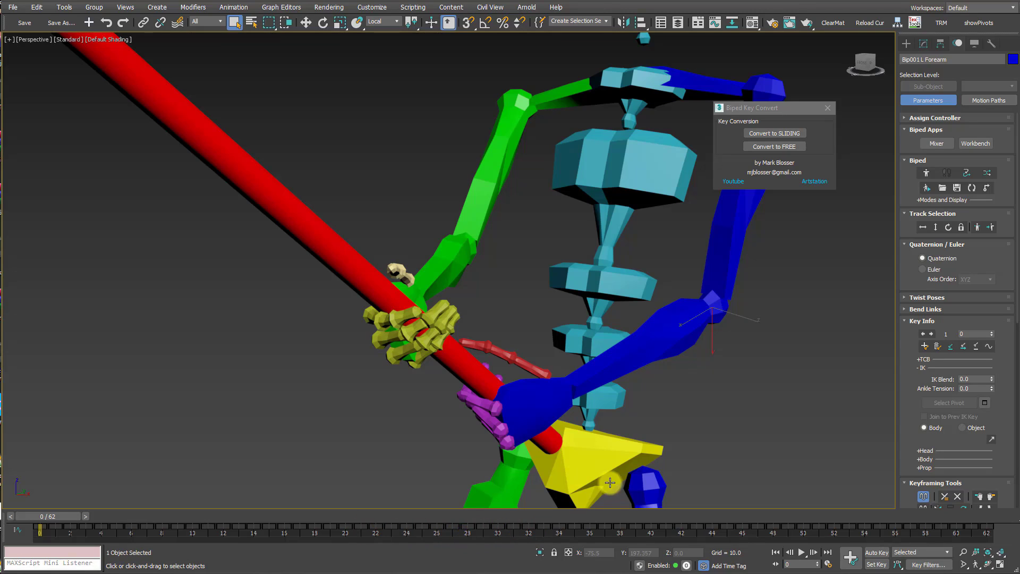
{"action": "scroll", "coordinate": [738, 447], "scroll_direction": "down", "scroll_amount": 6}
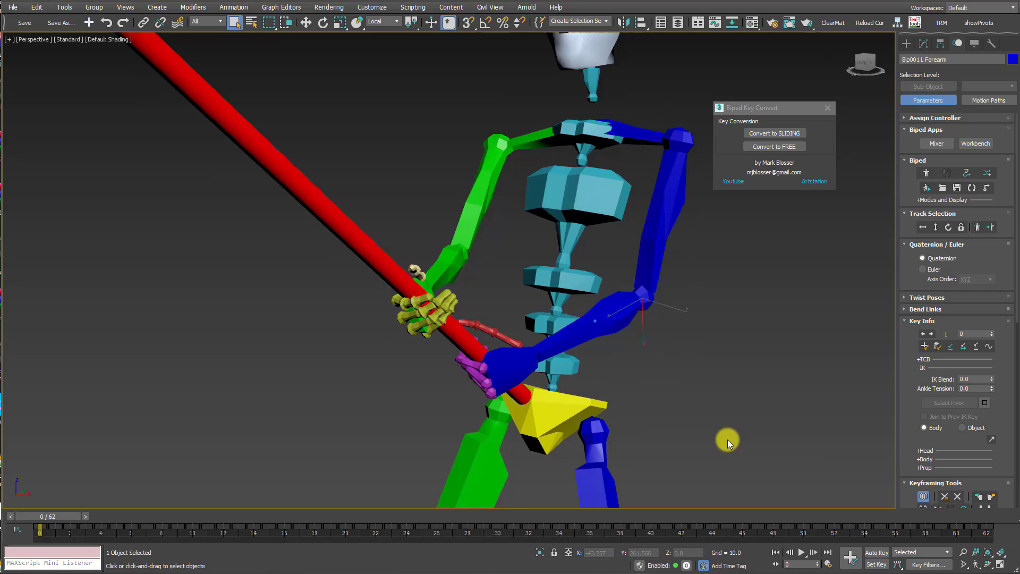
{"action": "key", "text": "slash"}
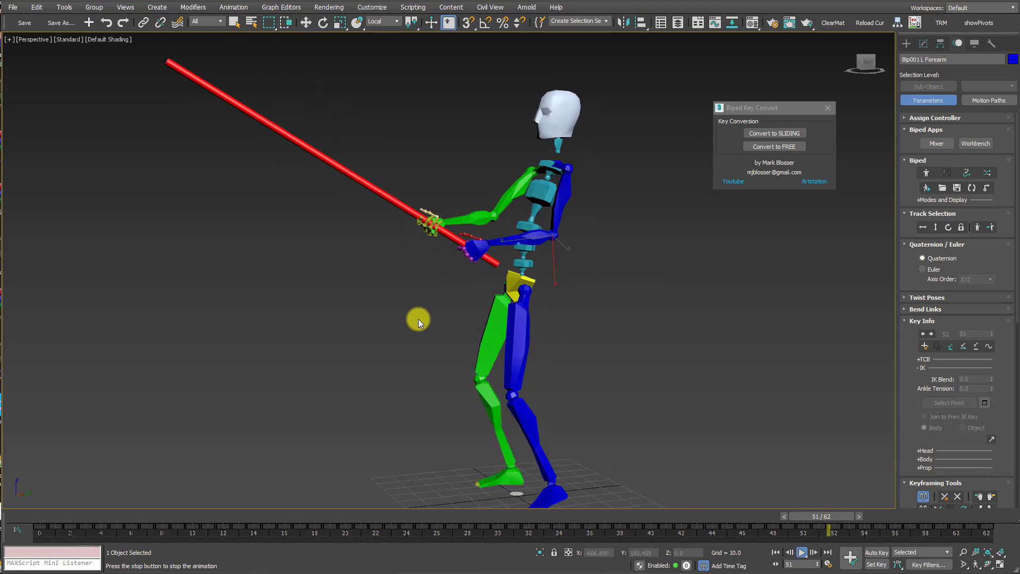
{"action": "middle_click_drag", "start_coordinate": [419, 320], "coordinate": [420, 345], "text": "alt"}
{"action": "scroll", "coordinate": [420, 347], "scroll_direction": "up", "scroll_amount": 3}
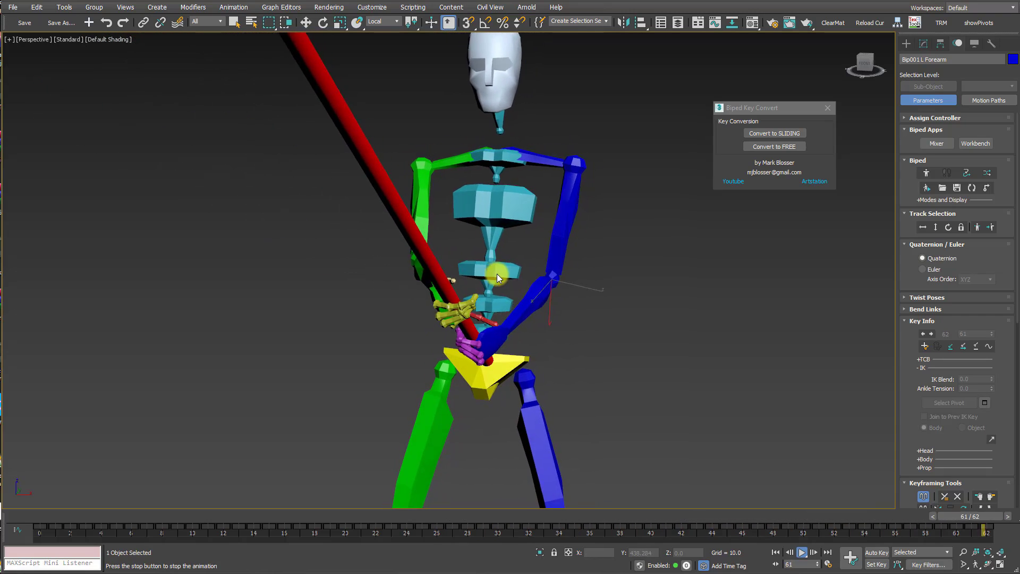
{"action": "key", "text": "Escape"}
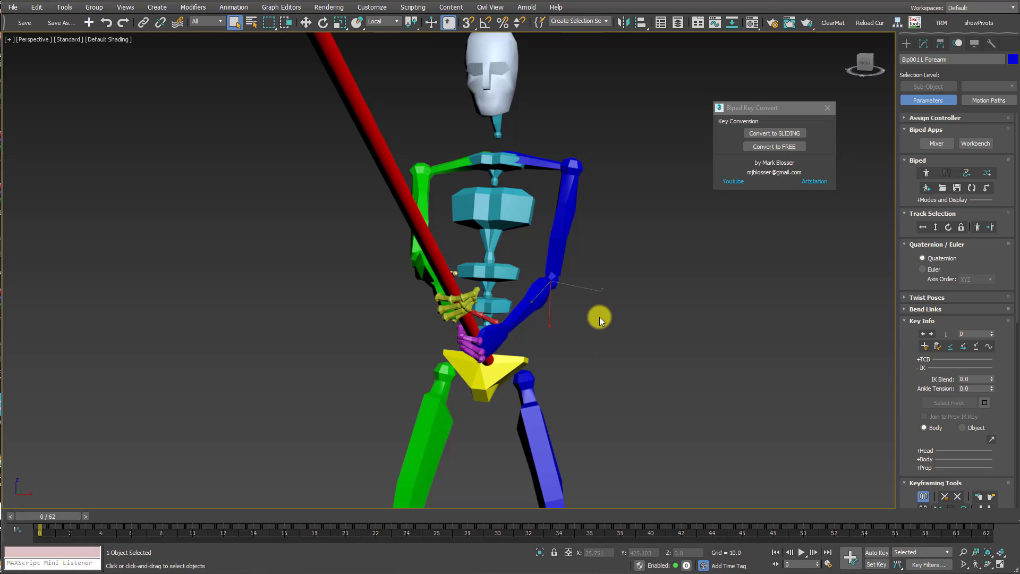
{"action": "scroll", "coordinate": [578, 327], "scroll_direction": "up", "scroll_amount": 5}
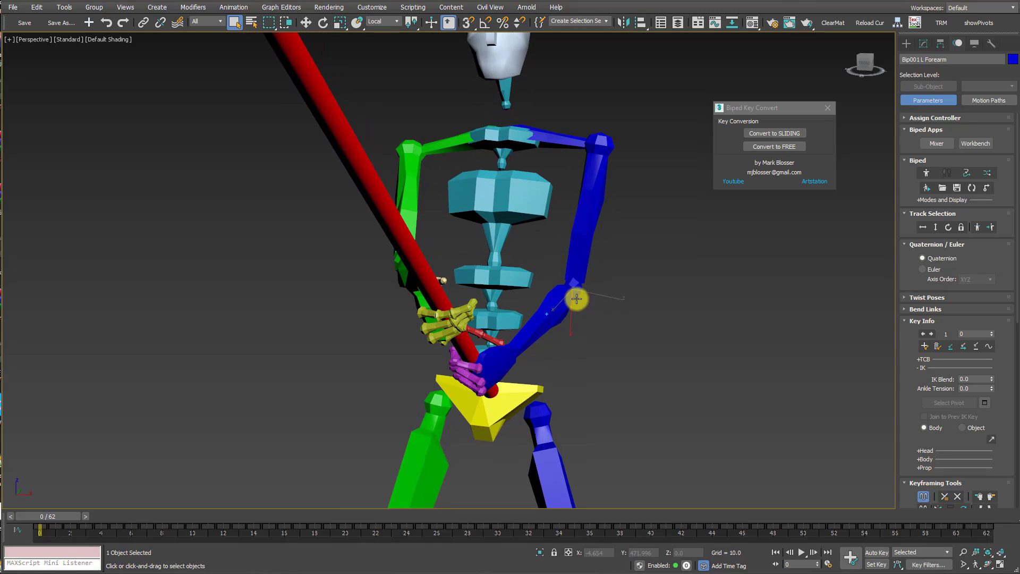
{"action": "middle_click_drag", "start_coordinate": [533, 374], "coordinate": [429, 381], "text": "alt"}
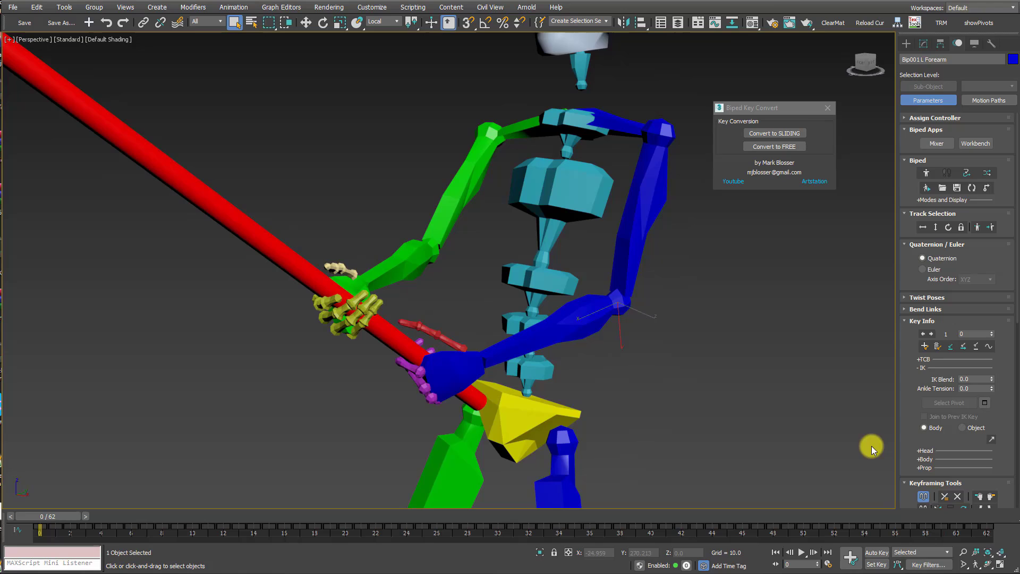
Create a new biped animation layer and turn on Auto Key
{"action": "left_click_drag", "start_coordinate": [904, 425], "coordinate": [911, 130]}
{"action": "left_click_drag", "start_coordinate": [916, 286], "coordinate": [902, 215]}
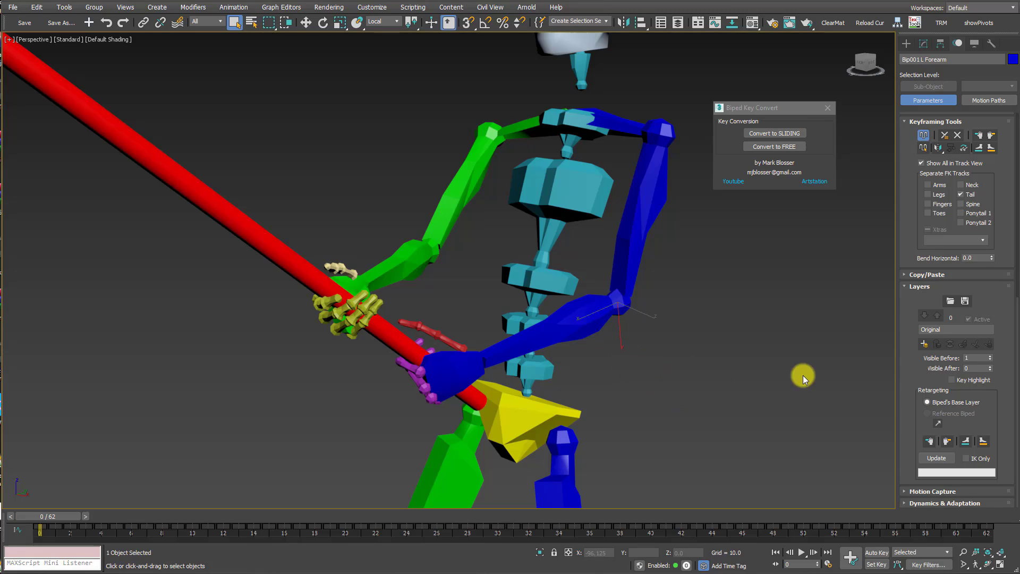
{"action": "left_click", "coordinate": [924, 345]}
{"action": "left_click", "coordinate": [876, 552]}
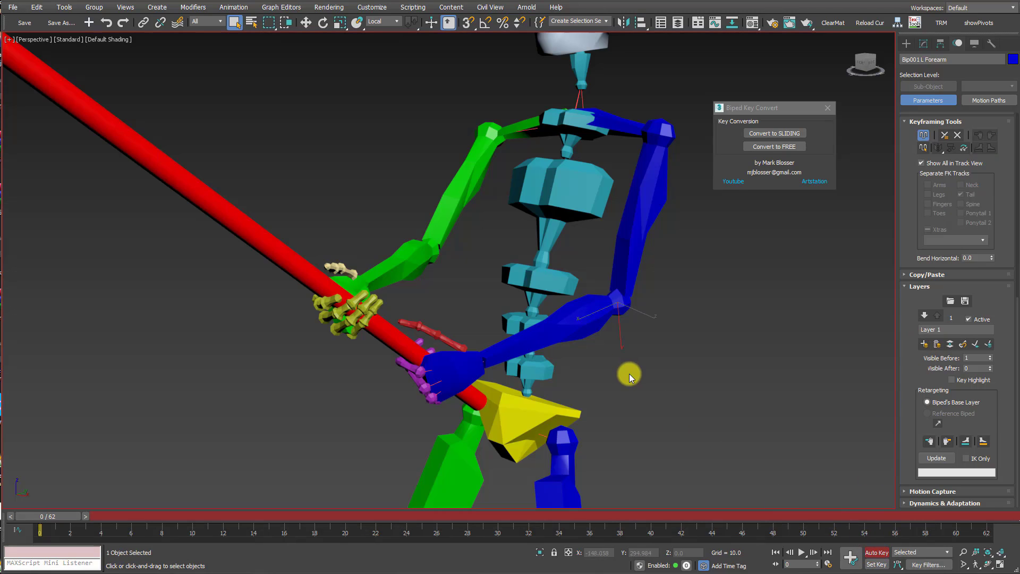
Rotate the left forearm at frame 0 on the layer so the elbow swings outward
{"action": "key", "text": "e"}
{"action": "middle_click_drag", "start_coordinate": [626, 366], "coordinate": [643, 306], "text": "alt"}
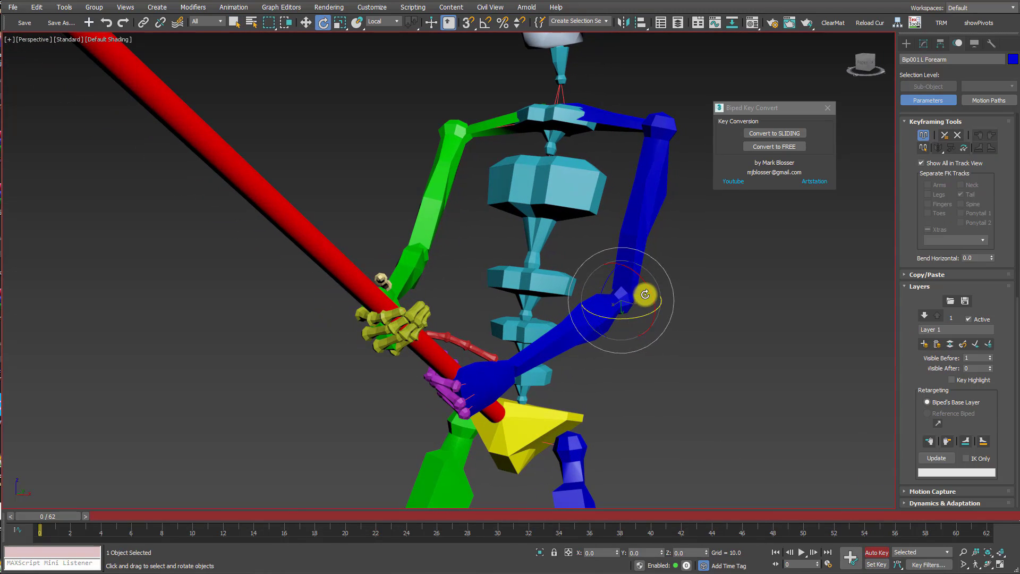
{"action": "left_click_drag", "start_coordinate": [650, 293], "coordinate": [647, 252]}
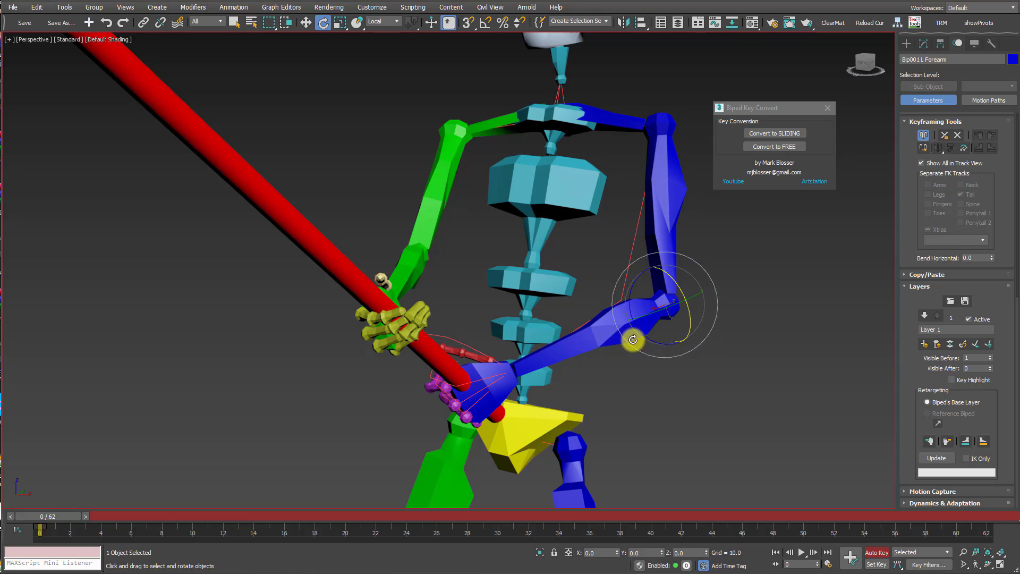
Rotate the left hand at frame 0 so that its grip lines up with the pole again
{"action": "scroll", "coordinate": [583, 417], "scroll_direction": "up", "scroll_amount": 3}
{"action": "scroll", "coordinate": [573, 418], "scroll_direction": "up", "scroll_amount": 2}
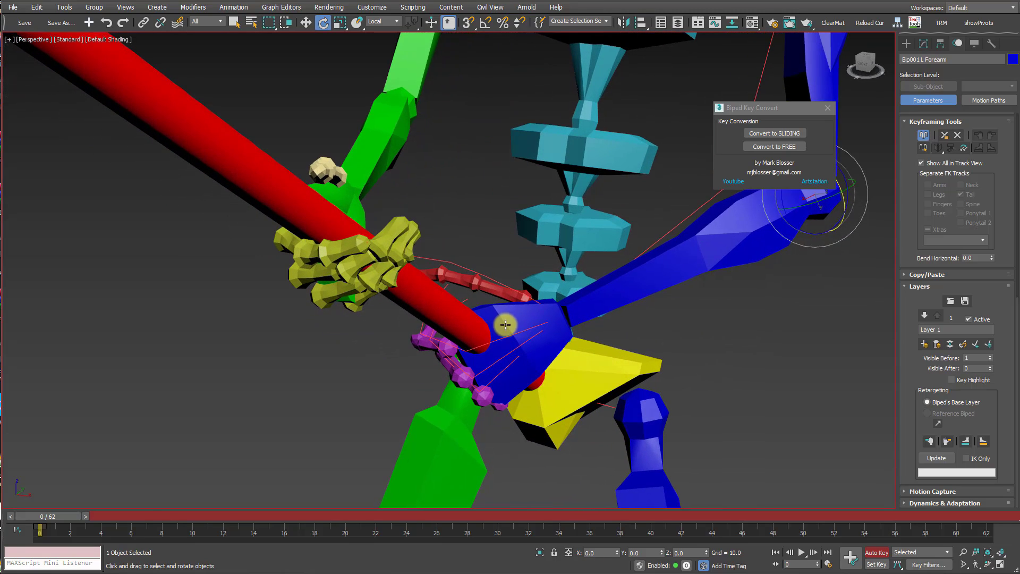
{"action": "left_click", "coordinate": [545, 324]}
{"action": "left_click_drag", "start_coordinate": [558, 308], "coordinate": [596, 336]}
{"action": "left_click_drag", "start_coordinate": [537, 311], "coordinate": [545, 304]}
{"action": "middle_click_drag", "start_coordinate": [555, 337], "coordinate": [559, 342], "text": "alt"}
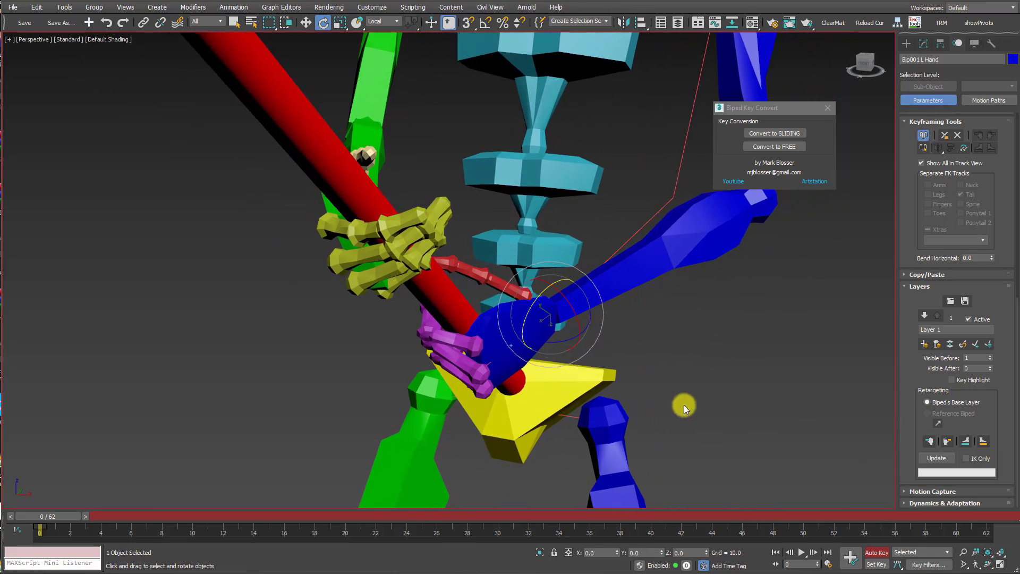
Play back the adjusted left arm from frame 0 and delete the biped layer
{"action": "key", "text": "/"}
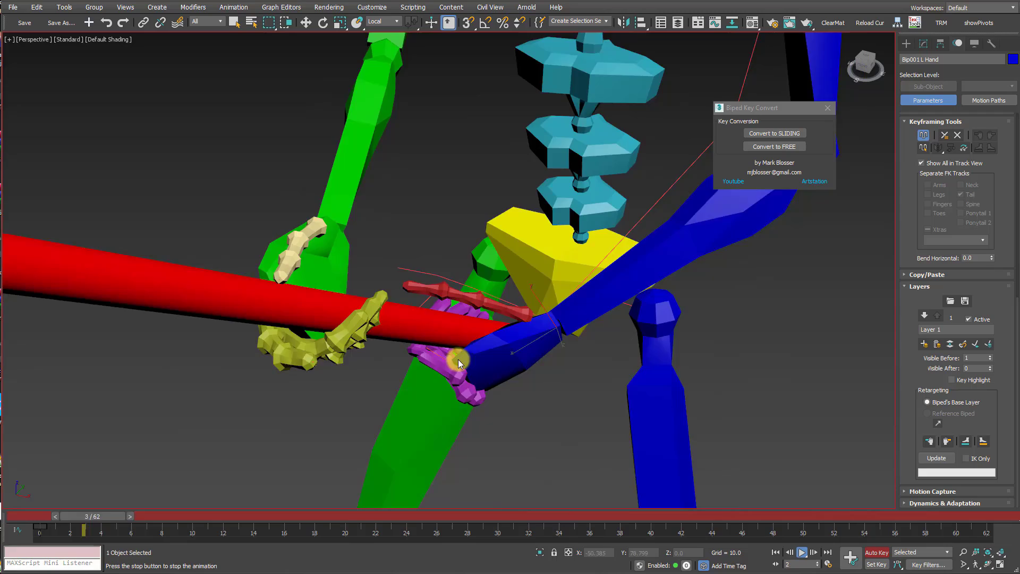
{"action": "key", "text": "slash"}
{"action": "key", "text": "Home"}
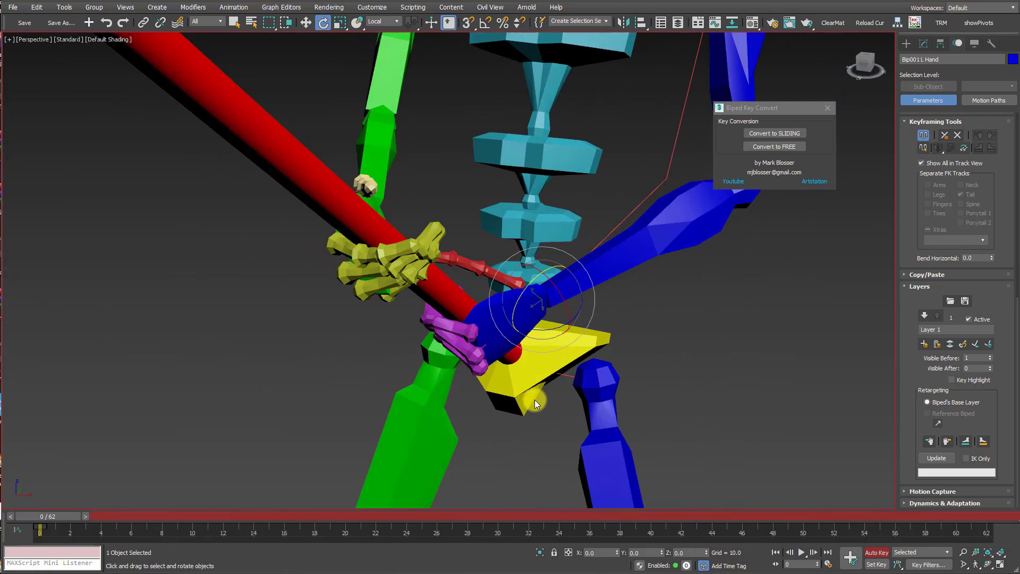
{"action": "middle_click_drag", "start_coordinate": [535, 399], "coordinate": [716, 445], "text": "alt"}
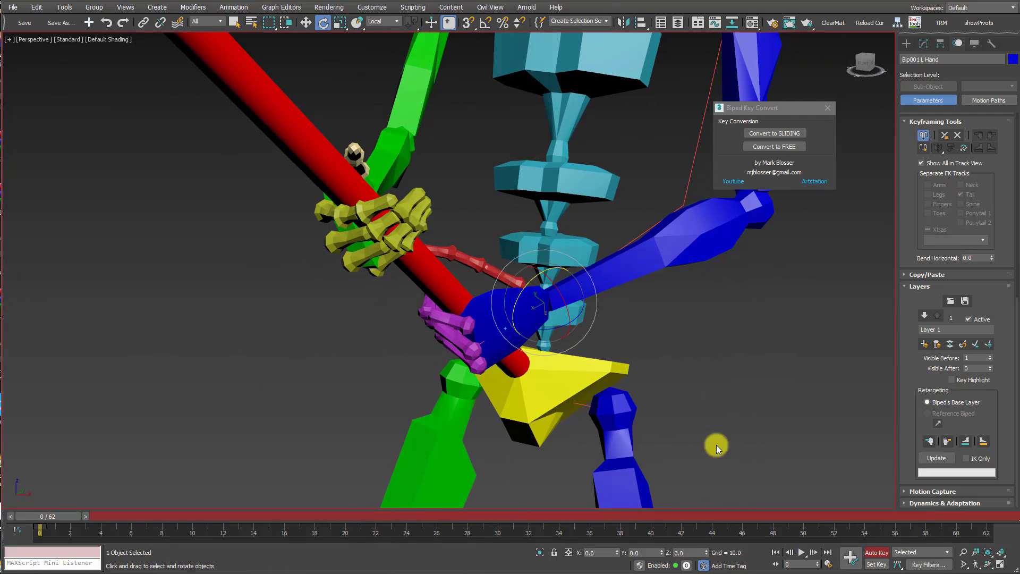
{"action": "left_click", "coordinate": [936, 345]}
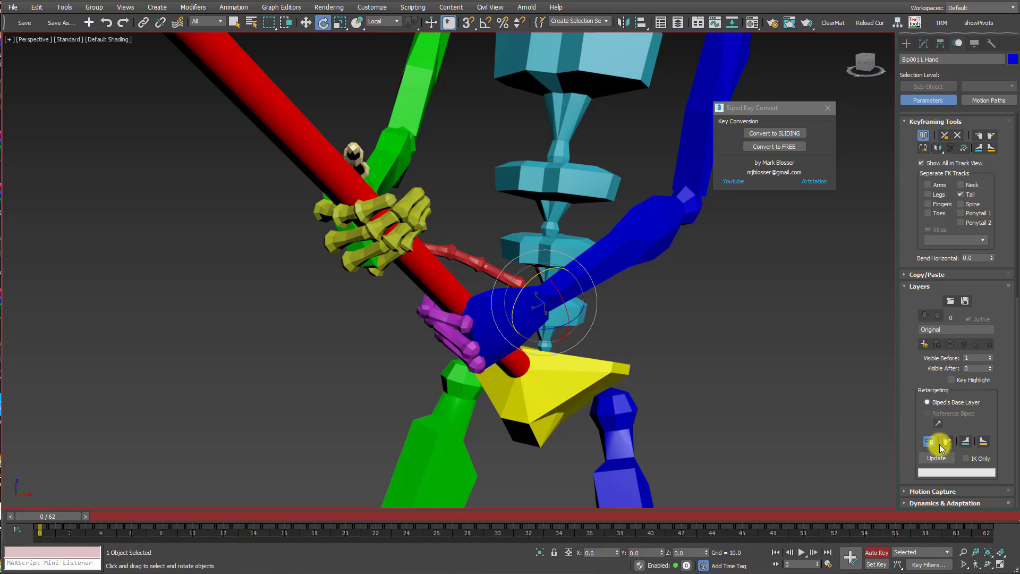
Enable left and right arm retargeting to the biped's base layer and create a new layer
{"action": "left_click", "coordinate": [947, 442]}
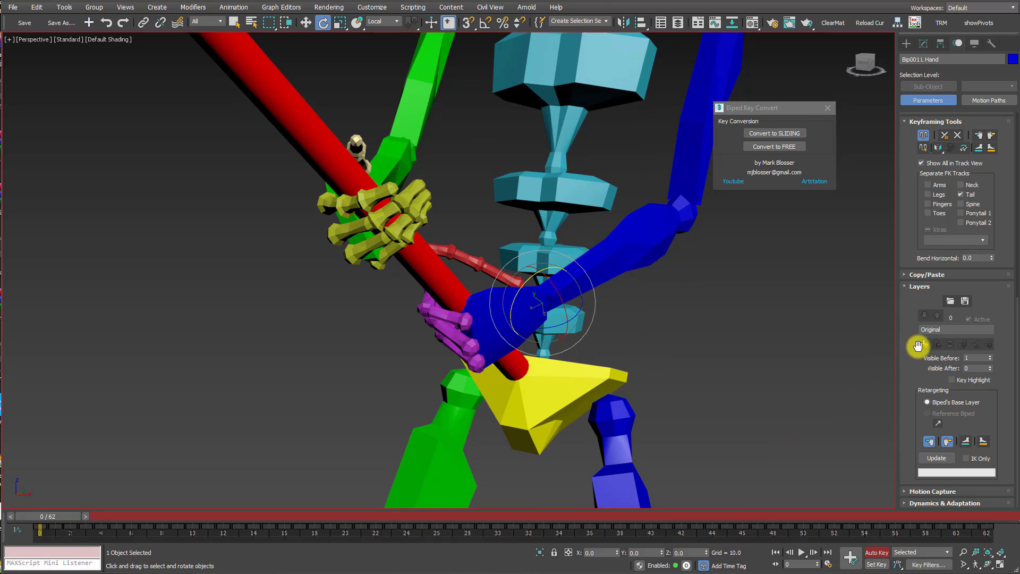
{"action": "left_click", "coordinate": [922, 344]}
{"action": "middle_click_drag", "start_coordinate": [677, 326], "coordinate": [662, 387]}
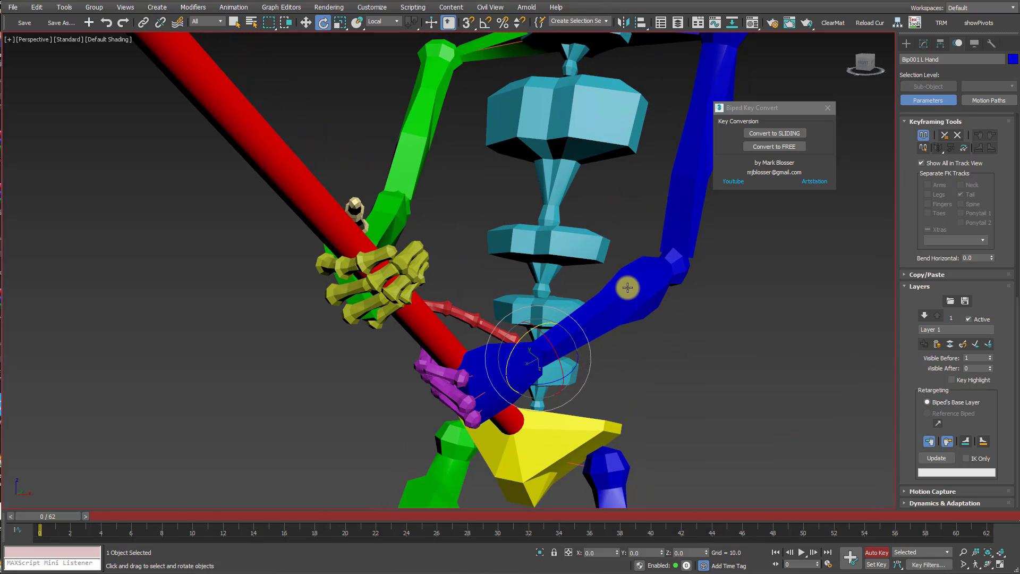
Try to rotate the left forearm outward on the retargeted layer, and delete that layer
{"action": "left_click", "coordinate": [627, 288]}
{"action": "middle_click_drag", "start_coordinate": [711, 325], "coordinate": [680, 352]}
{"action": "left_click_drag", "start_coordinate": [669, 283], "coordinate": [660, 235]}
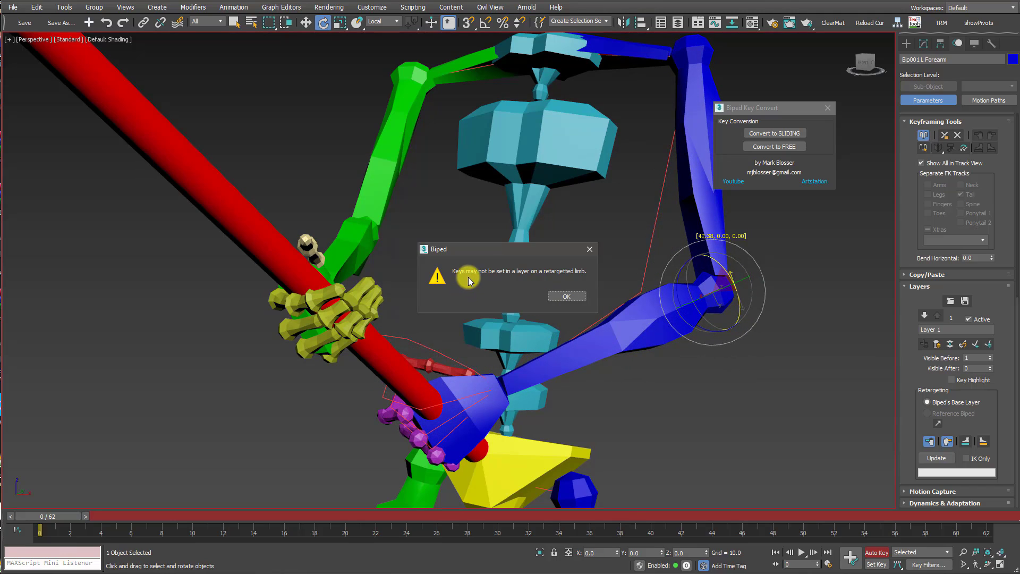
{"action": "left_click", "coordinate": [566, 295]}
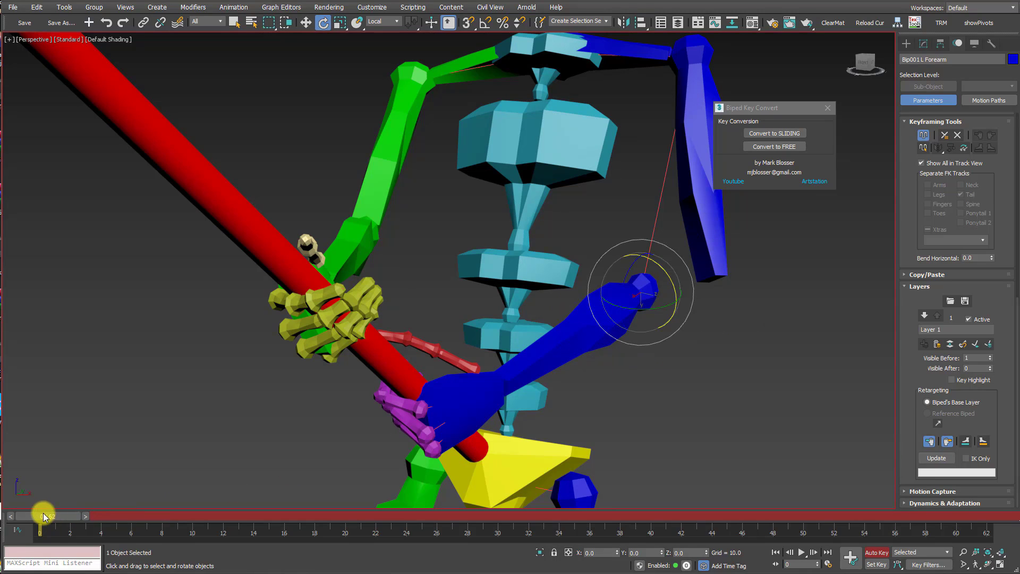
{"action": "mouse_move", "coordinate": [43, 514]}
{"action": "left_mouse_down"}
{"action": "mouse_move", "coordinate": [57, 515]}
{"action": "mouse_move", "coordinate": [32, 514]}
{"action": "left_mouse_up"}
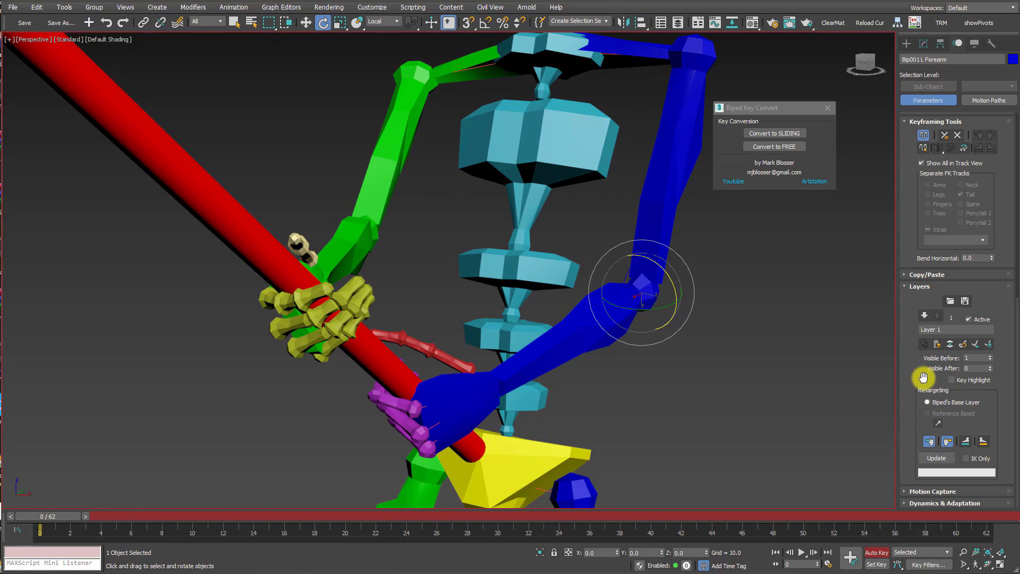
{"action": "left_click", "coordinate": [936, 344]}
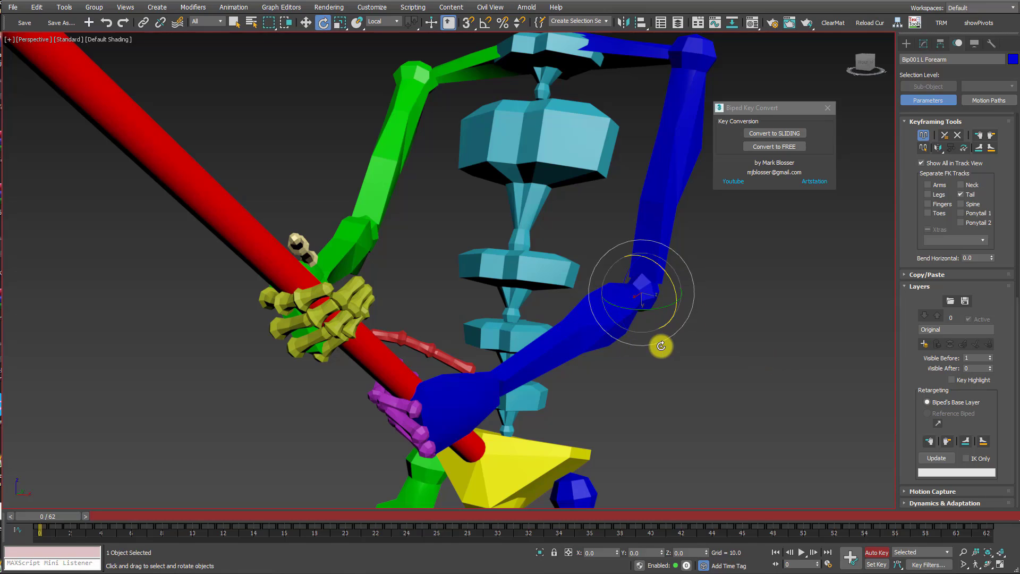
Set a sliding key for the left arm at frame 0 in the base animation
{"action": "left_click_drag", "start_coordinate": [906, 209], "coordinate": [906, 390]}
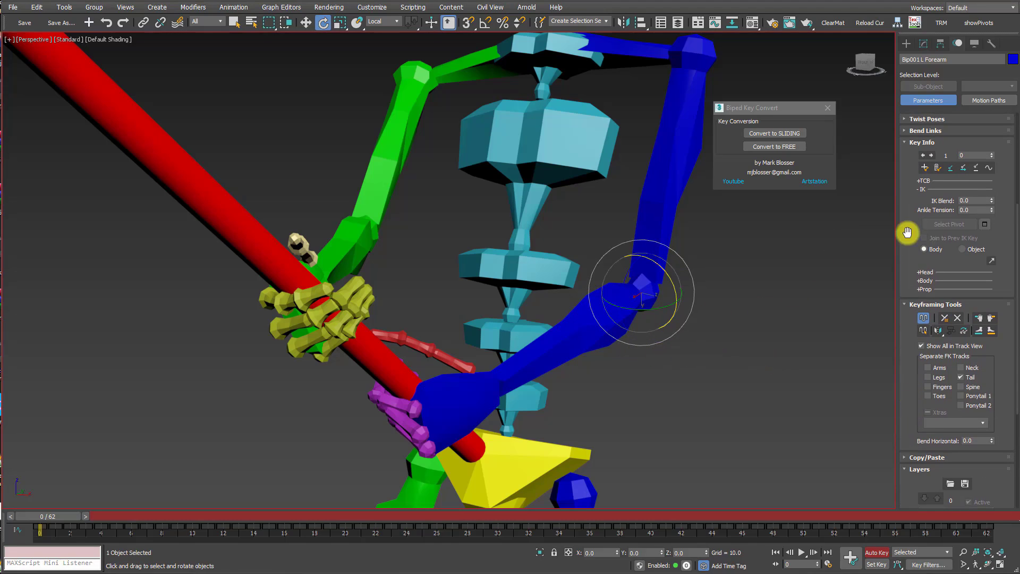
{"action": "scroll", "coordinate": [906, 209], "scroll_direction": "down", "scroll_amount": 1}
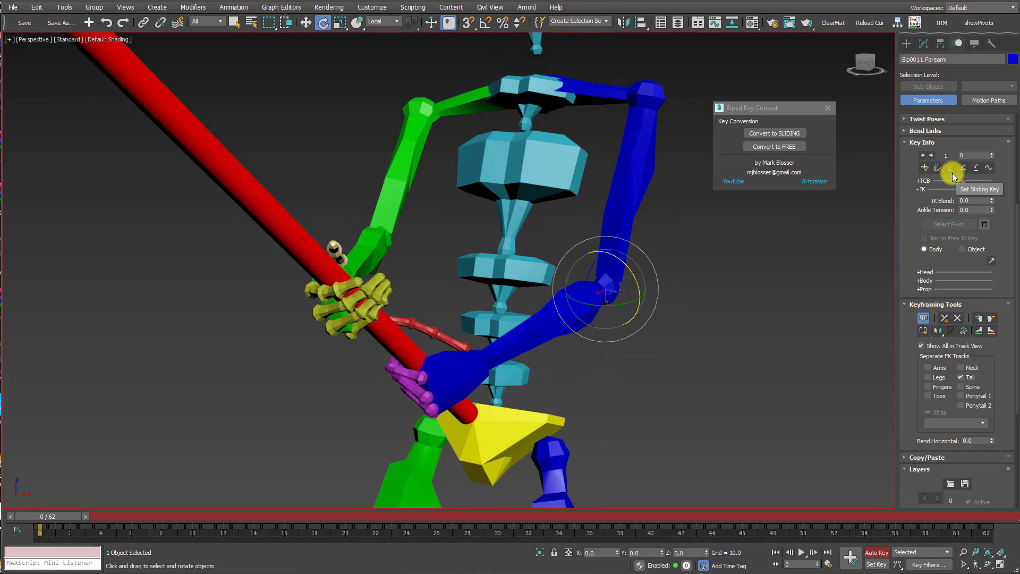
{"action": "left_click", "coordinate": [962, 169]}
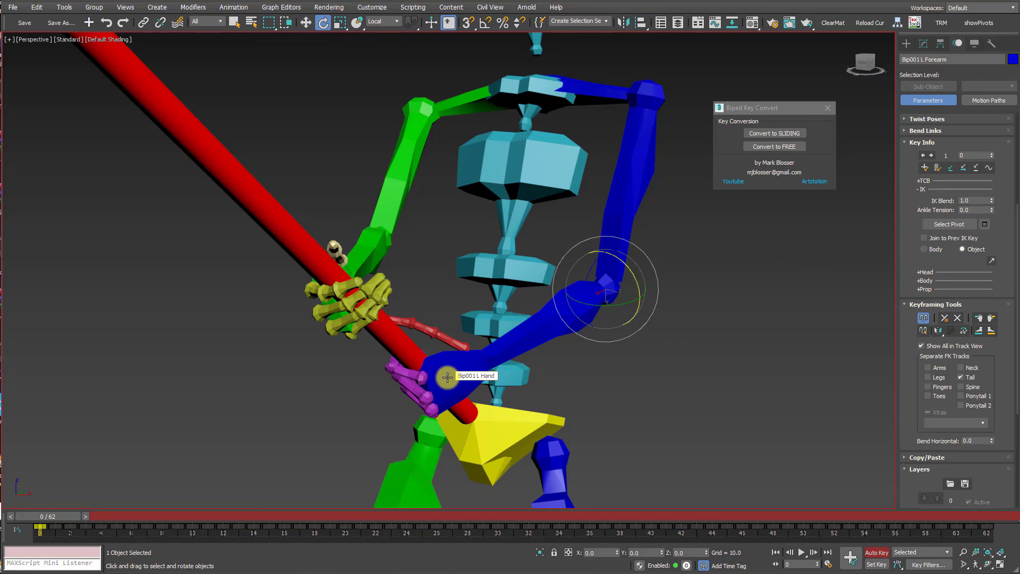
Try rotating the left forearm about 49 degrees around X, undo it, and turn off Auto Key
{"action": "left_click_drag", "start_coordinate": [632, 280], "coordinate": [647, 217]}
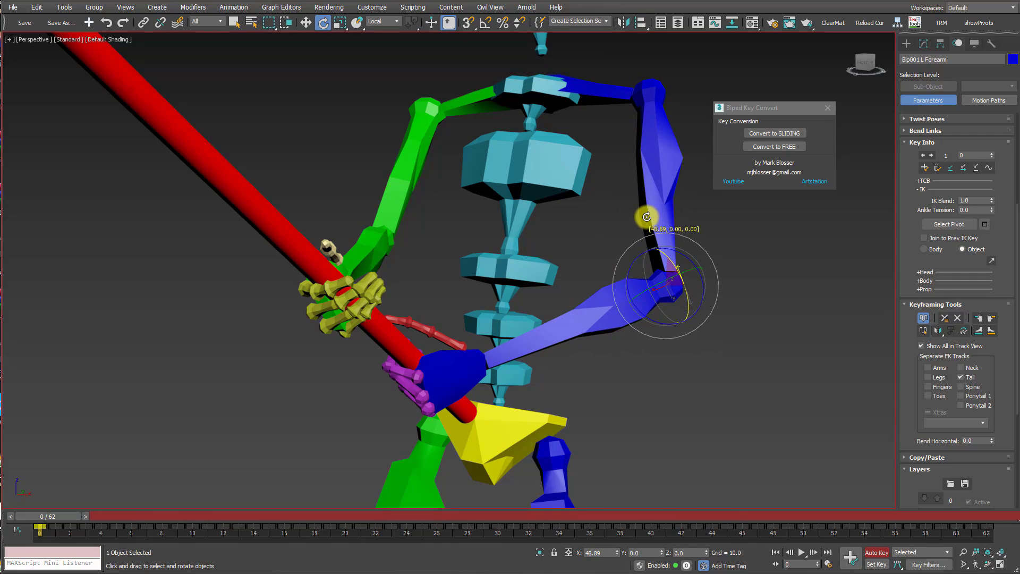
{"action": "key", "text": "ctrl+z"}
{"action": "left_click", "coordinate": [861, 549]}
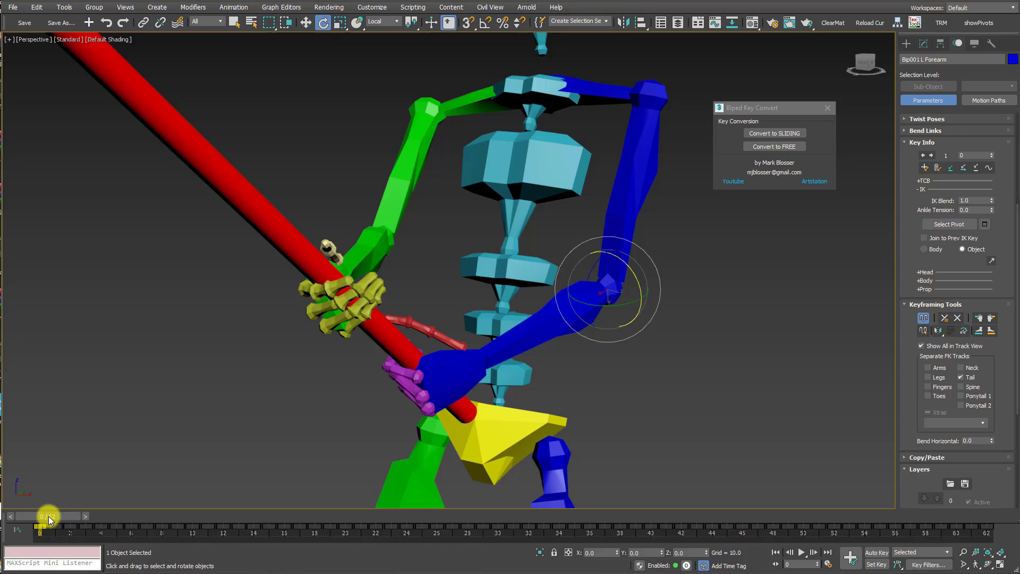
Try rotating the left forearm again near frame 0 with Auto Key off, and undo the rotation
{"action": "mouse_move", "coordinate": [49, 516]}
{"action": "left_mouse_down"}
{"action": "mouse_move", "coordinate": [353, 526]}
{"action": "mouse_move", "coordinate": [54, 511]}
{"action": "left_mouse_up"}
{"action": "key", "text": "e"}
{"action": "mouse_move", "coordinate": [639, 285]}
{"action": "left_mouse_down"}
{"action": "mouse_move", "coordinate": [632, 255]}
{"action": "mouse_move", "coordinate": [623, 273]}
{"action": "left_mouse_up"}
{"action": "key", "text": "ctrl+z"}
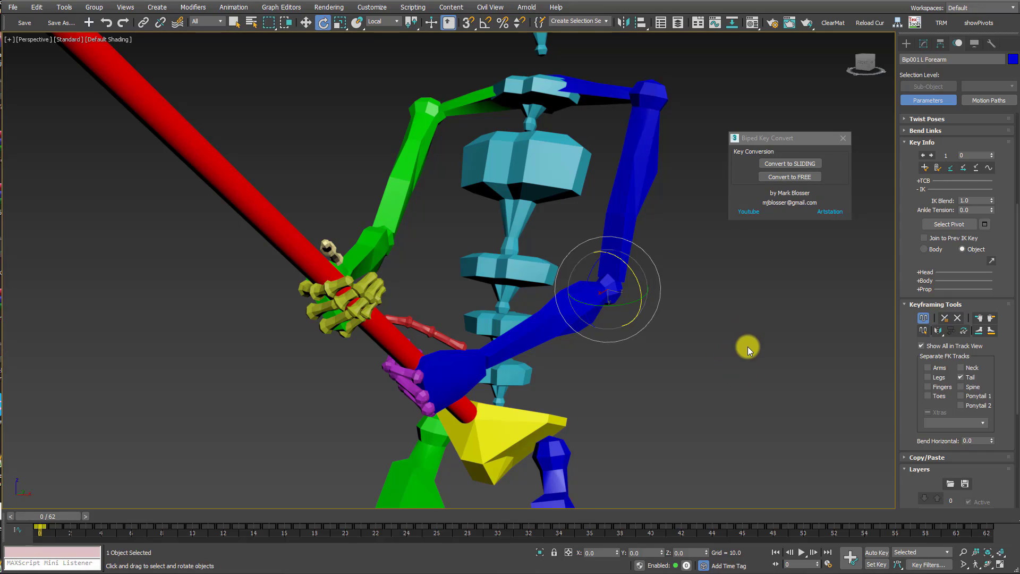
Reposition the Biped Key Convert window and convert the left arm's keys to sliding keys
{"action": "left_click_drag", "start_coordinate": [792, 141], "coordinate": [782, 158]}
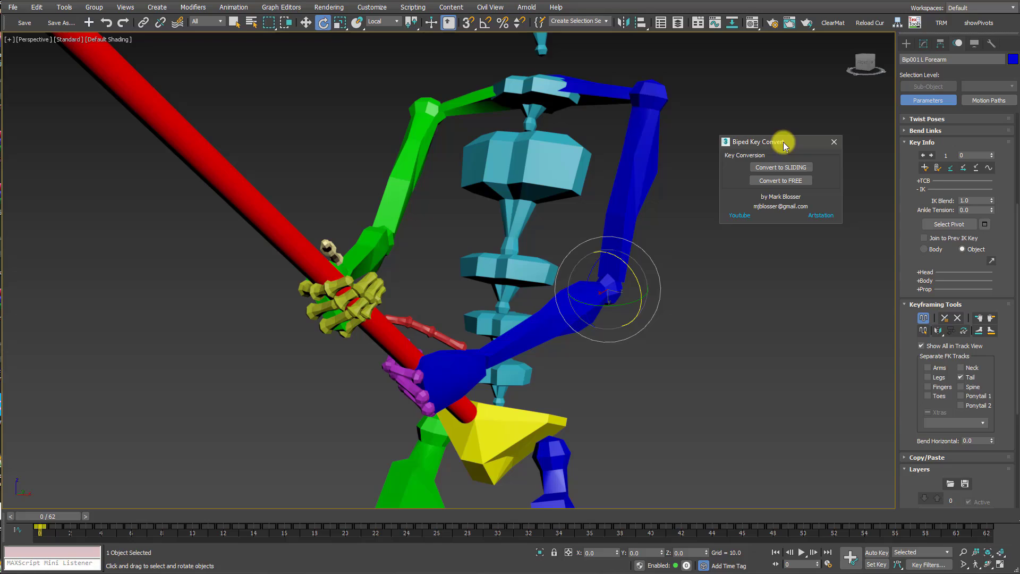
{"action": "left_click_drag", "start_coordinate": [783, 145], "coordinate": [784, 142]}
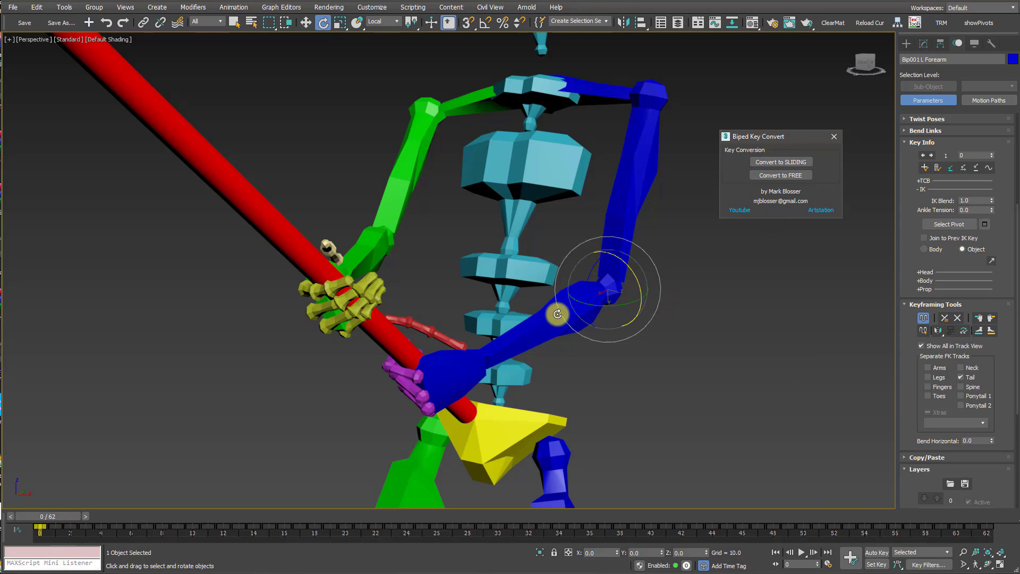
{"action": "left_click", "coordinate": [765, 168]}
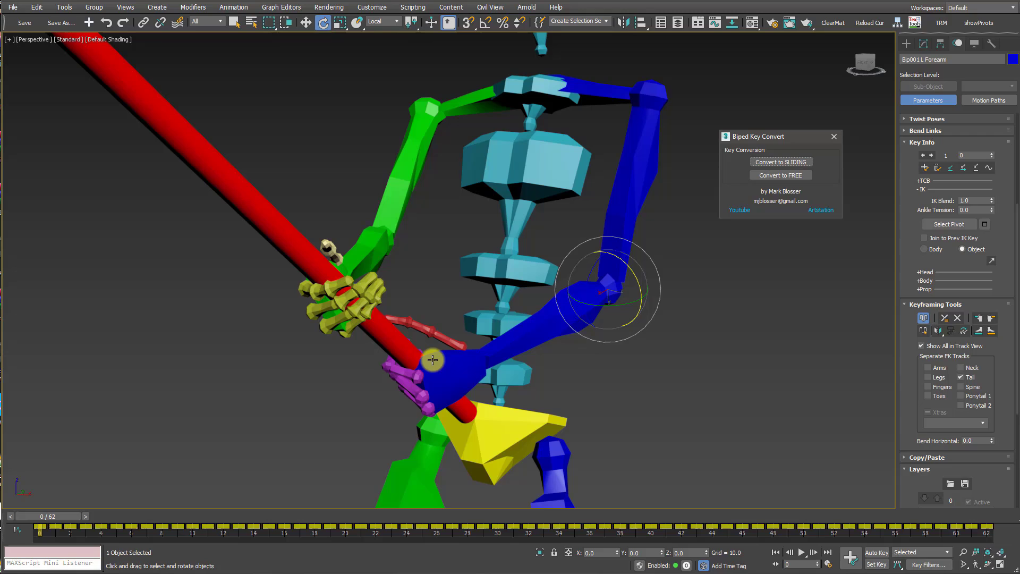
Try rotating the left forearm with its sliding keys, and undo the rotation
{"action": "left_click_drag", "start_coordinate": [634, 280], "coordinate": [618, 243]}
{"action": "key", "text": "ctrl+z"}
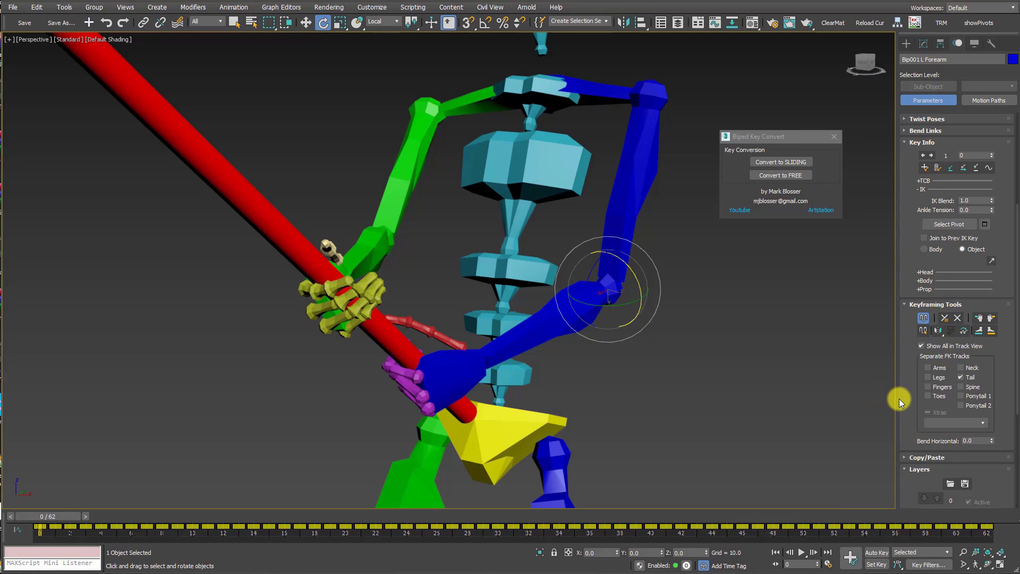
Rotate the left forearm about 37.5 degrees around X at frame 0 and apply the increment to all its keys with Biped Multiple Keys
{"action": "left_click", "coordinate": [963, 332]}
{"action": "left_click_drag", "start_coordinate": [82, 13], "coordinate": [795, 258]}
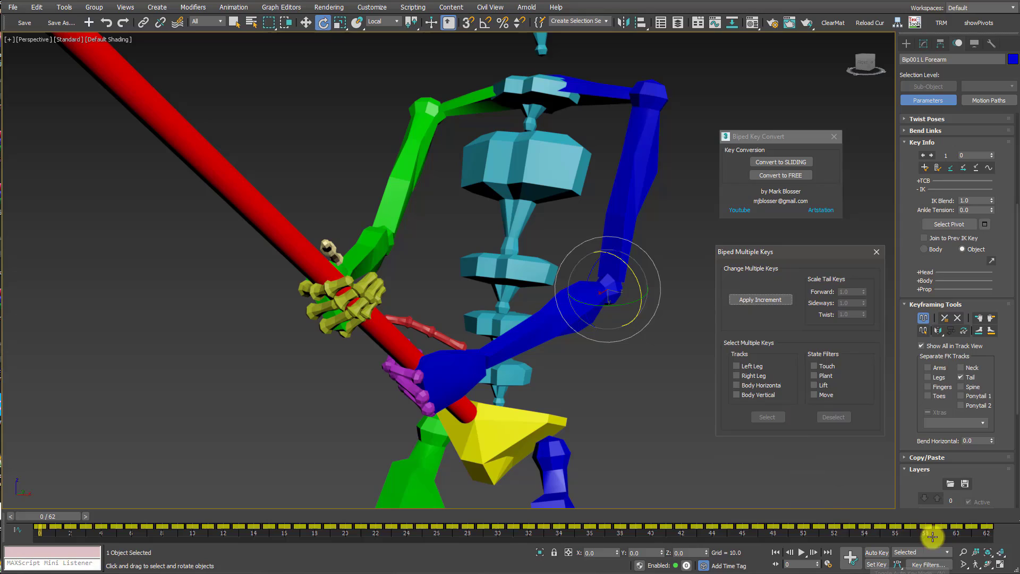
{"action": "left_click_drag", "start_coordinate": [1004, 534], "coordinate": [41, 533]}
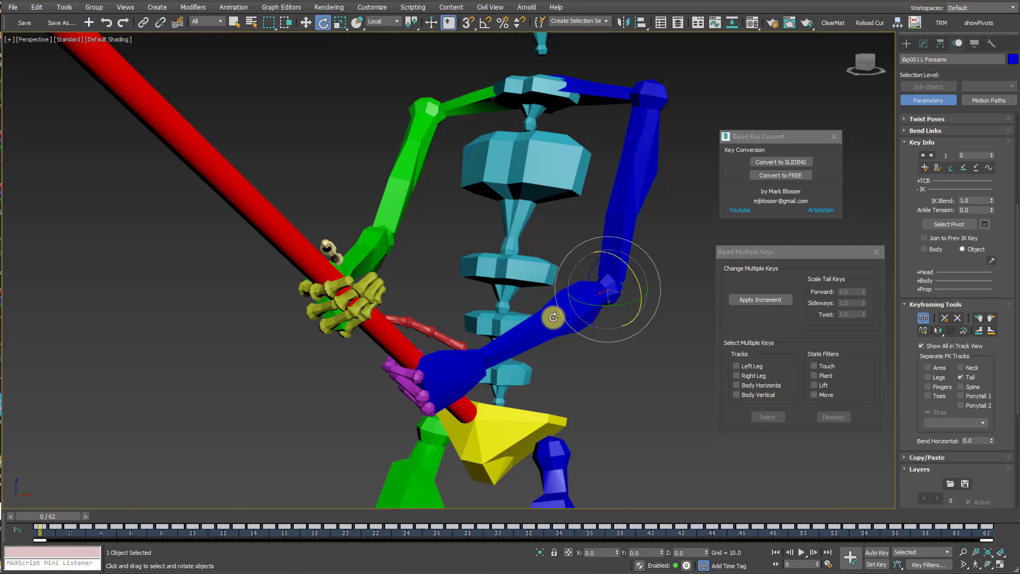
{"action": "left_click_drag", "start_coordinate": [637, 278], "coordinate": [627, 239]}
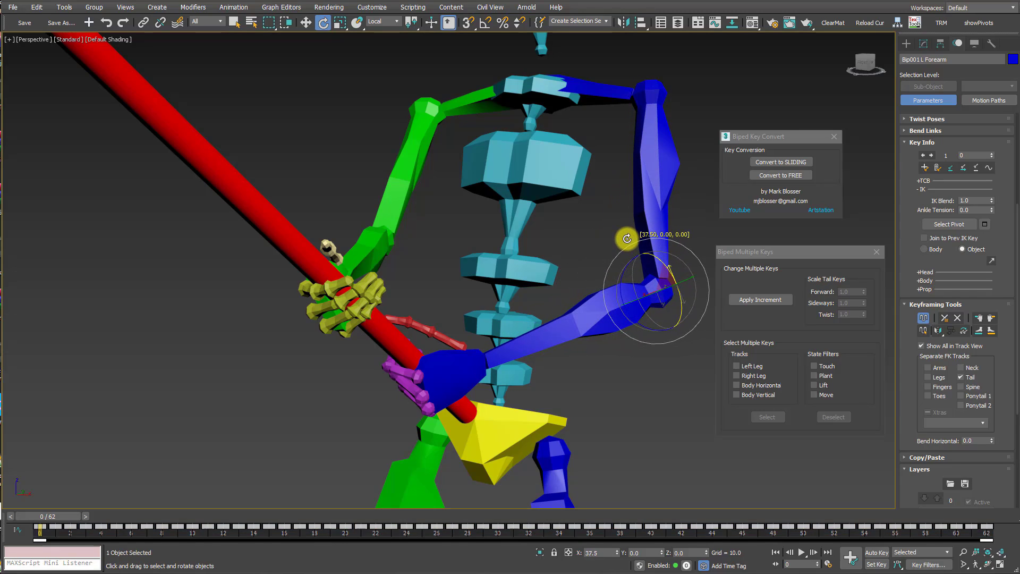
{"action": "left_click", "coordinate": [744, 300]}
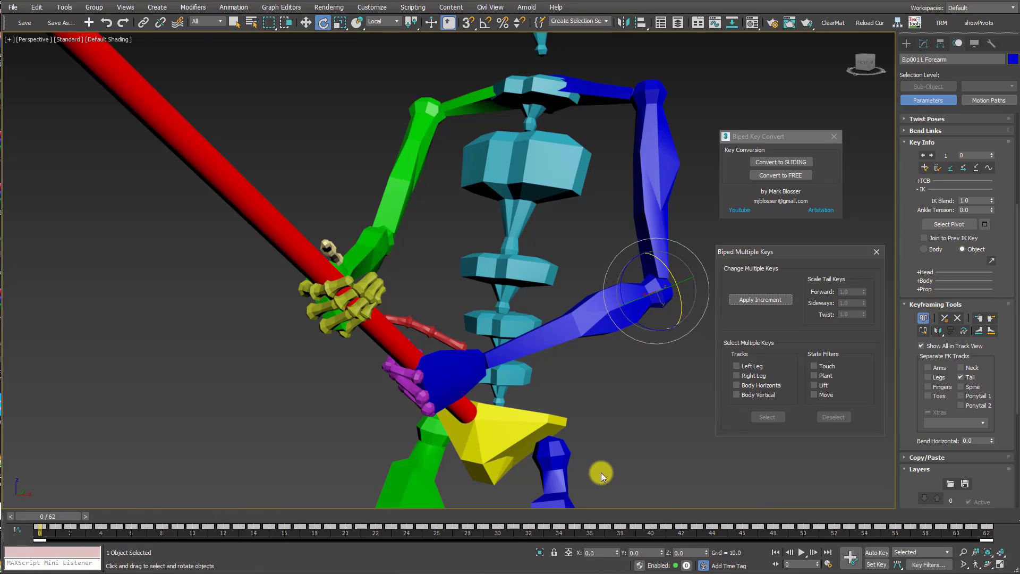
Play the animation to check the adjusted left elbow and the hand's grip on the pole, and return to frame 0
{"action": "scroll", "coordinate": [601, 472], "scroll_direction": "down", "scroll_amount": 2}
{"action": "key", "text": "slash"}
{"action": "scroll", "coordinate": [597, 470], "scroll_direction": "down", "scroll_amount": 4}
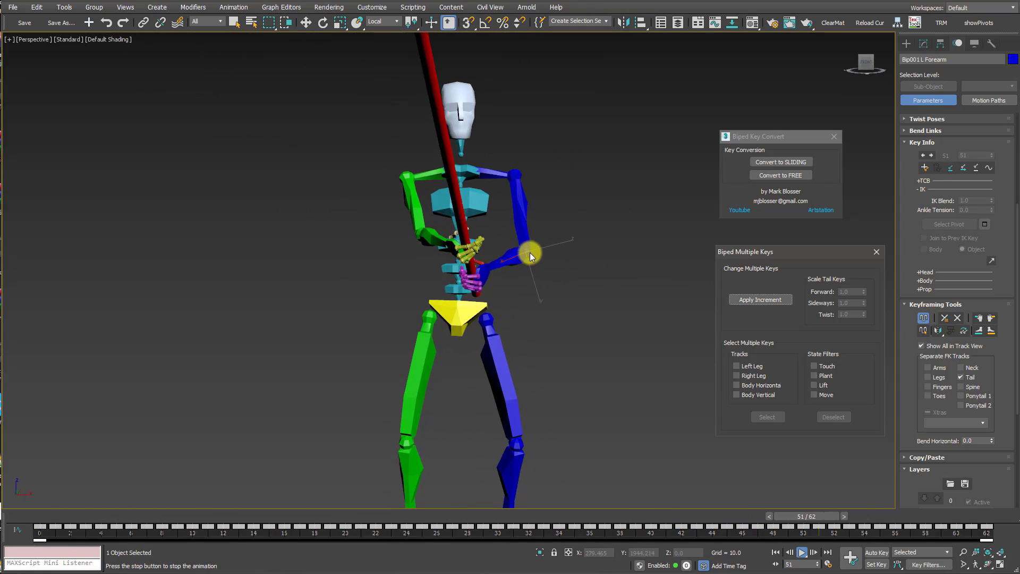
{"action": "scroll", "coordinate": [517, 346], "scroll_direction": "up", "scroll_amount": 3}
{"action": "middle_click_drag", "start_coordinate": [518, 347], "coordinate": [461, 331], "text": "alt"}
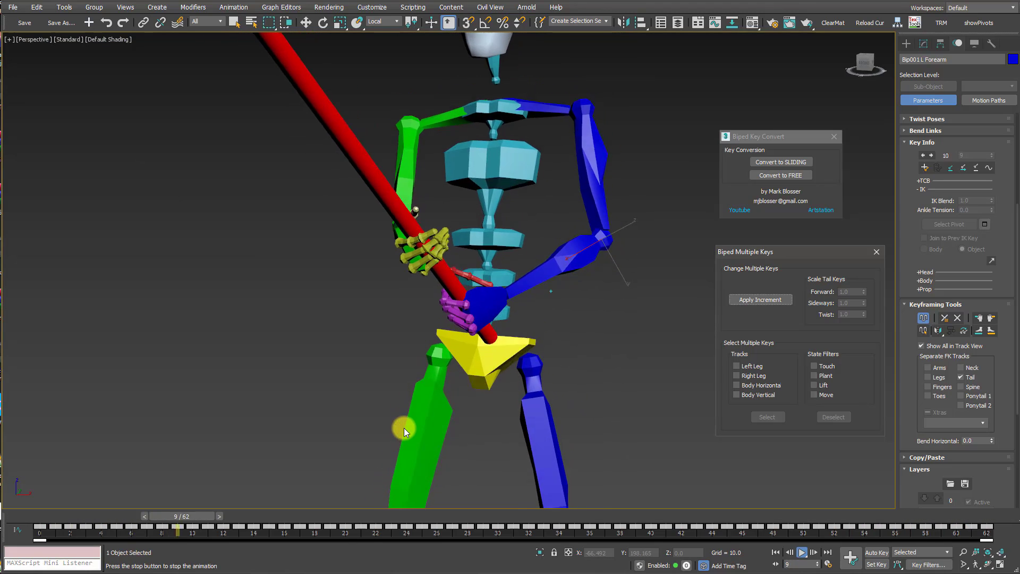
{"action": "key", "text": "slash"}
{"action": "key", "text": "Home"}
{"action": "scroll", "coordinate": [455, 403], "scroll_direction": "up", "scroll_amount": 2}
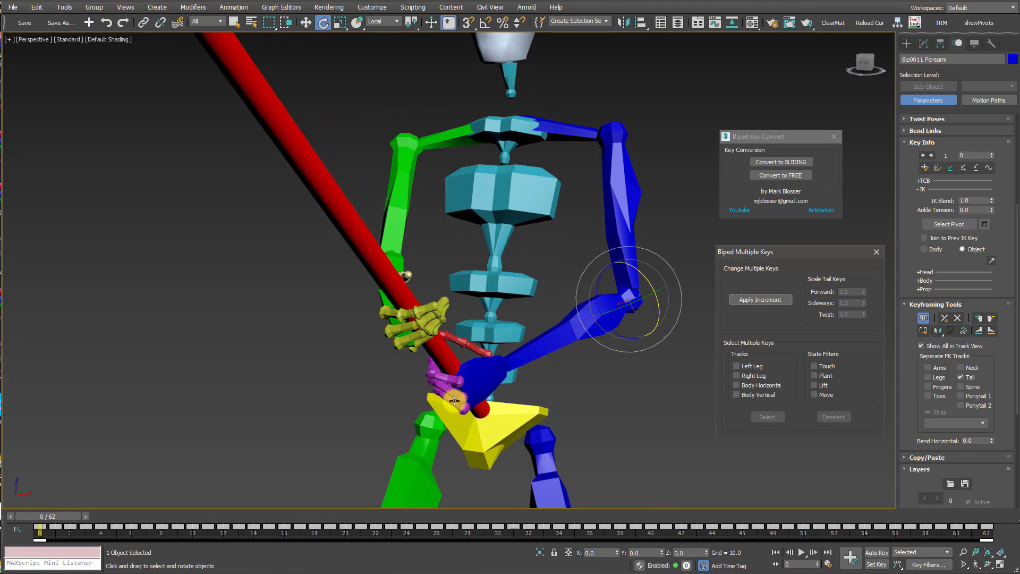
Rotate the left clavicle about 10.3 degrees around Y and apply the increment to all selected keys
{"action": "middle_click_drag", "start_coordinate": [454, 400], "coordinate": [561, 135], "text": "alt"}
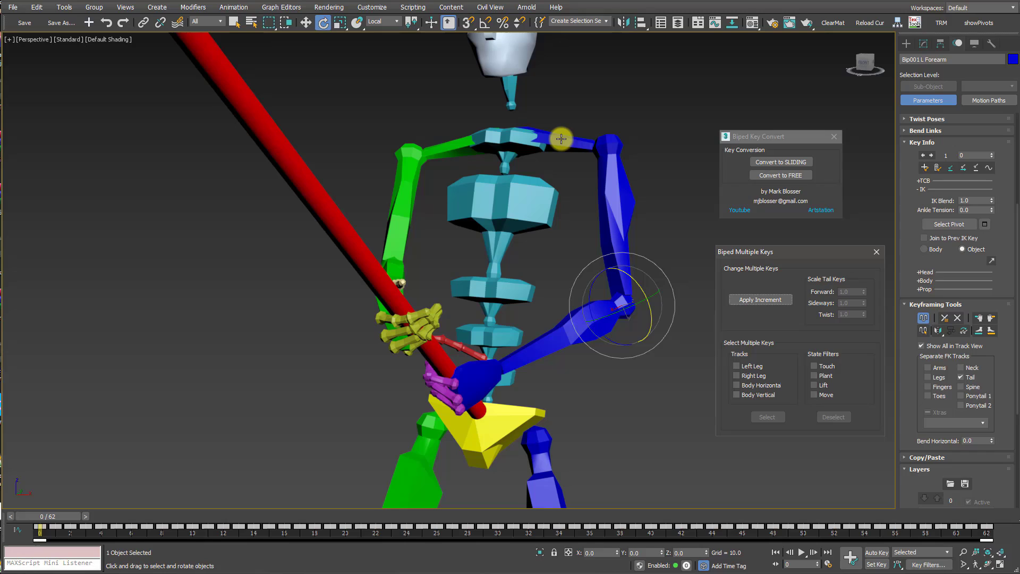
{"action": "left_click", "coordinate": [560, 139]}
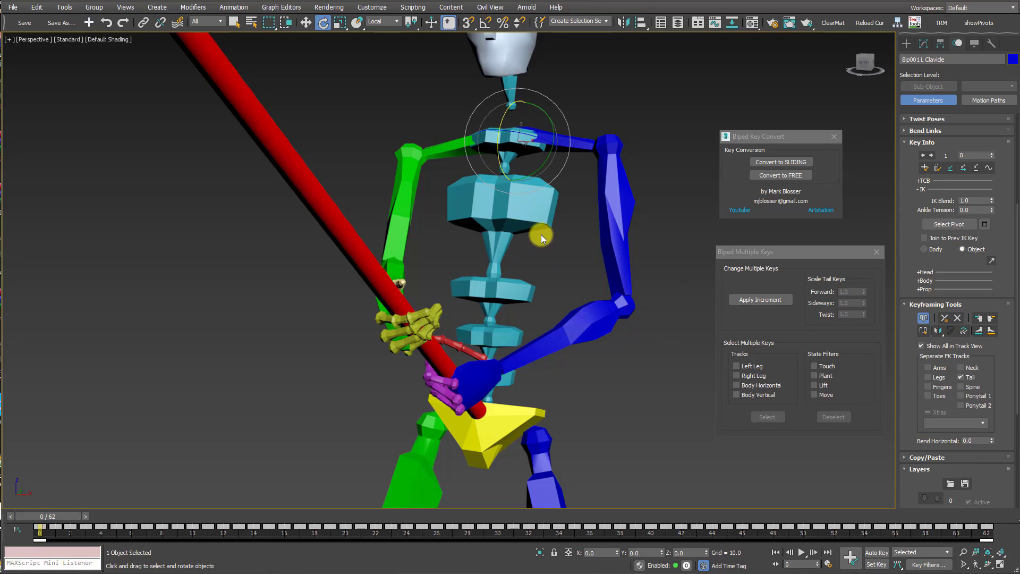
{"action": "middle_click_drag", "start_coordinate": [534, 220], "coordinate": [534, 233]}
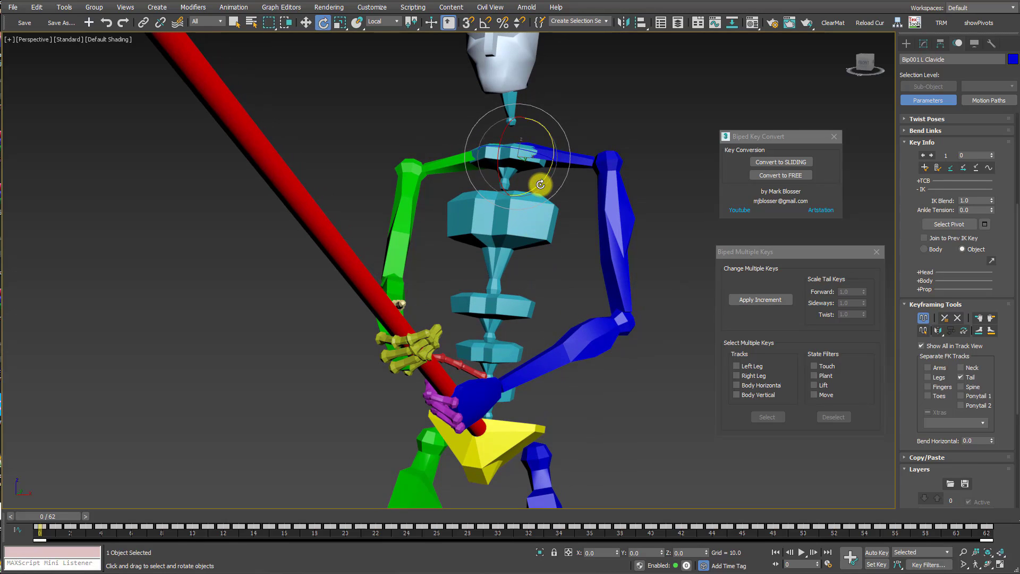
{"action": "mouse_move", "coordinate": [540, 182]}
{"action": "left_mouse_down"}
{"action": "mouse_move", "coordinate": [547, 171]}
{"action": "mouse_move", "coordinate": [539, 199]}
{"action": "left_mouse_up"}
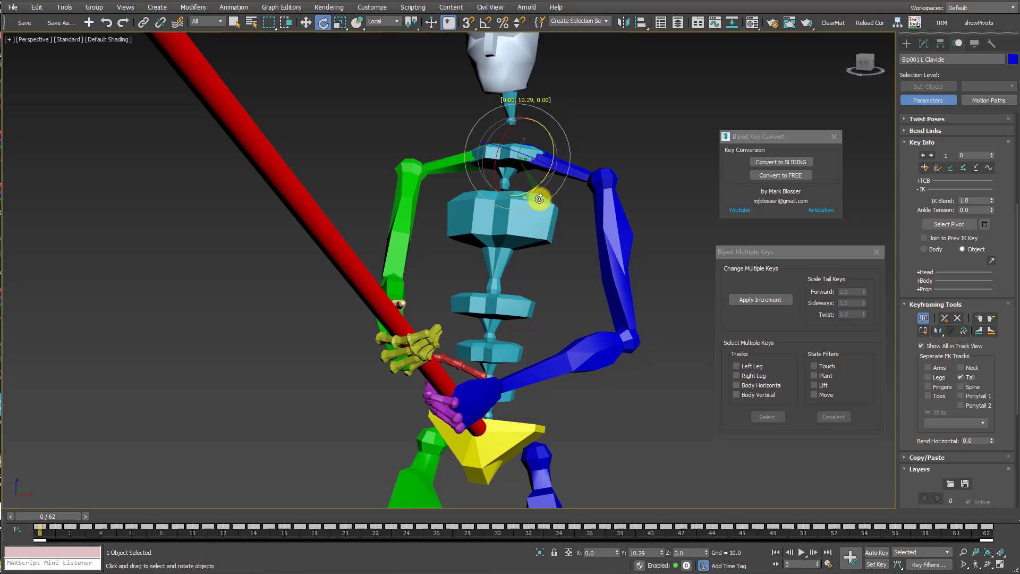
{"action": "left_click", "coordinate": [755, 299]}
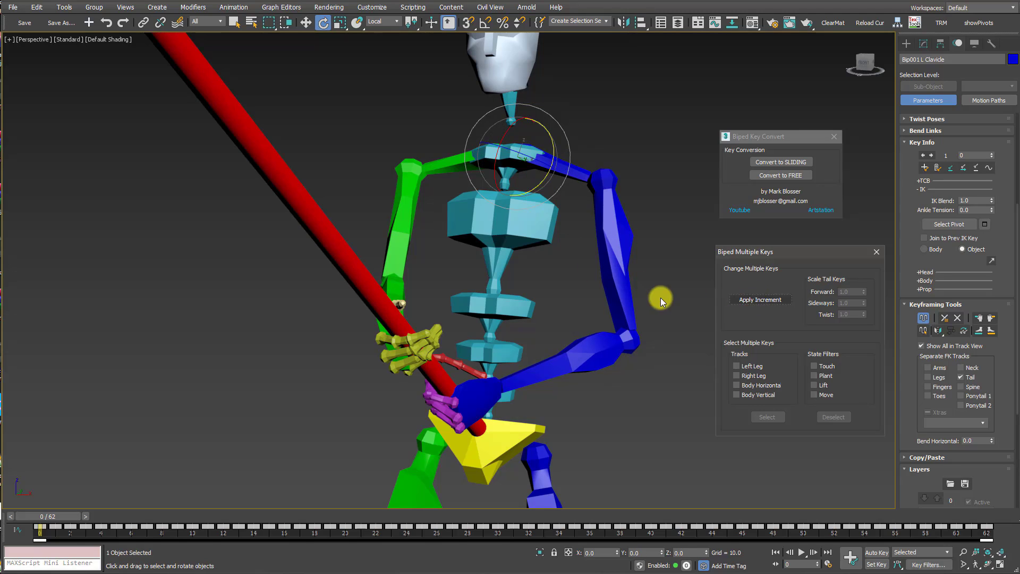
Play back the animation to check the lowered left shoulder, and return to frame 0
{"action": "key", "text": "/"}
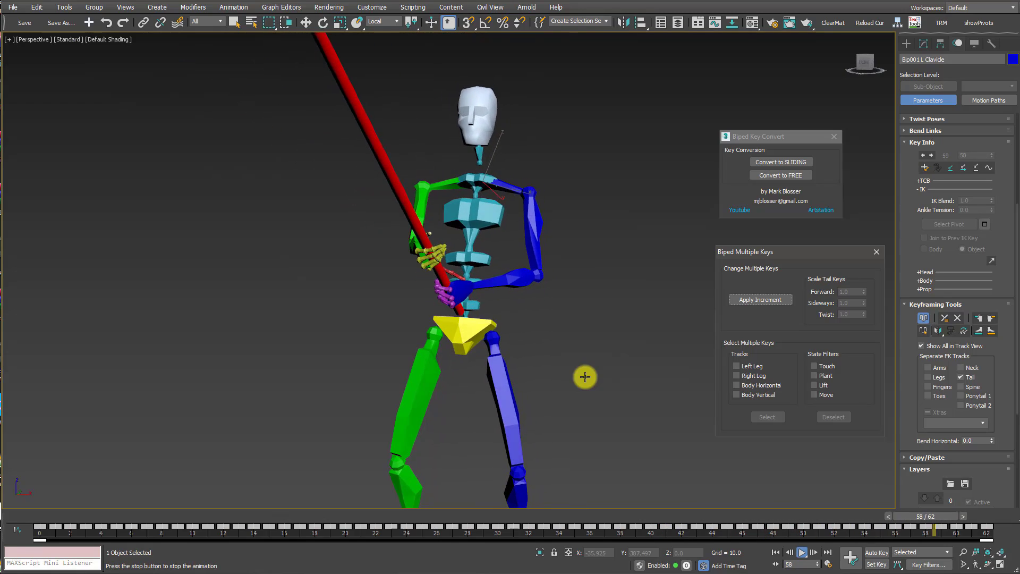
{"action": "key", "text": "/"}
{"action": "key", "text": "Home"}
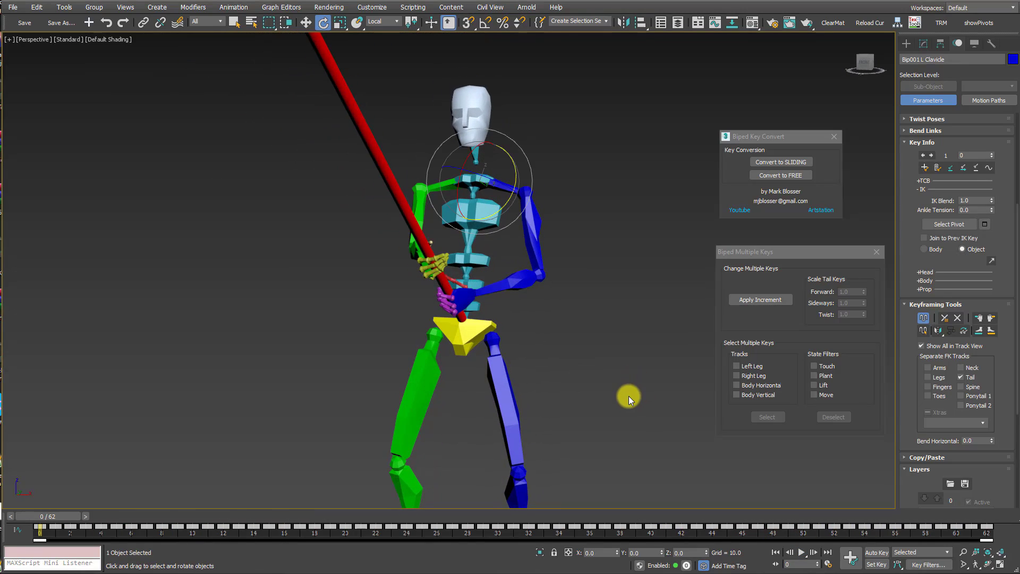
Deselect the keys, close Biped Multiple Keys, and convert the left forearm's keys to free keys
{"action": "left_click", "coordinate": [1006, 534]}
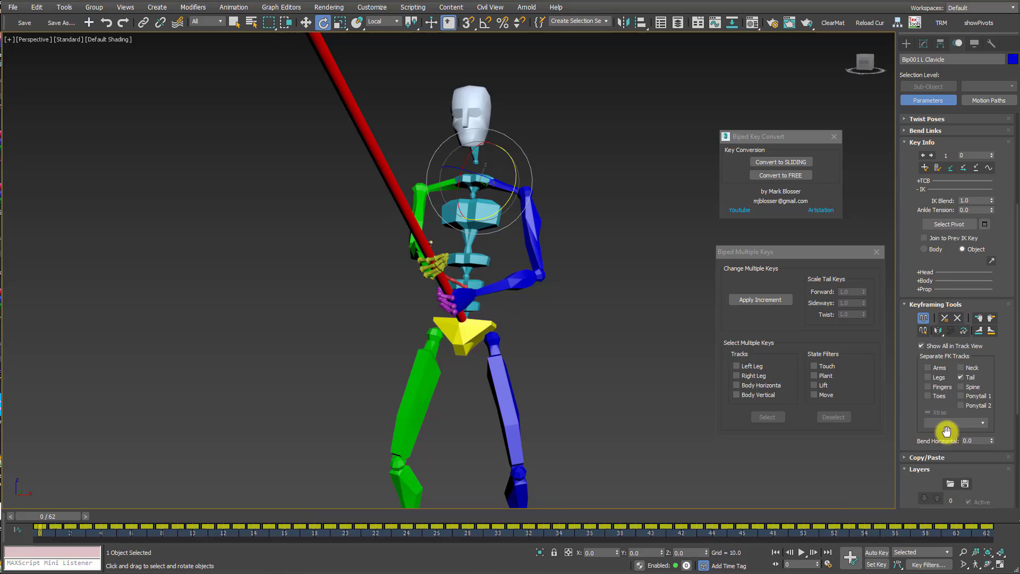
{"action": "left_click", "coordinate": [876, 252]}
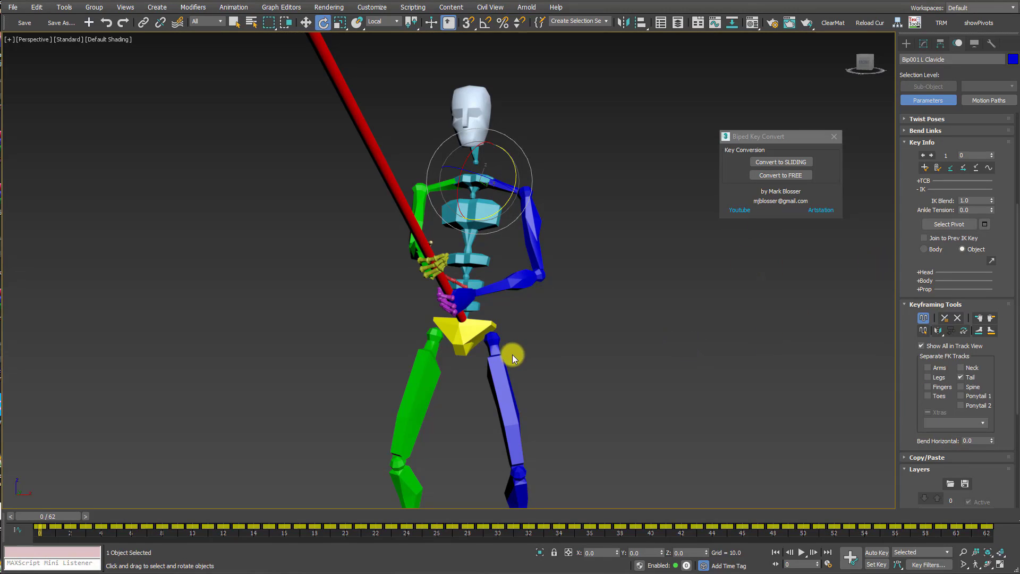
{"action": "left_click", "coordinate": [513, 280]}
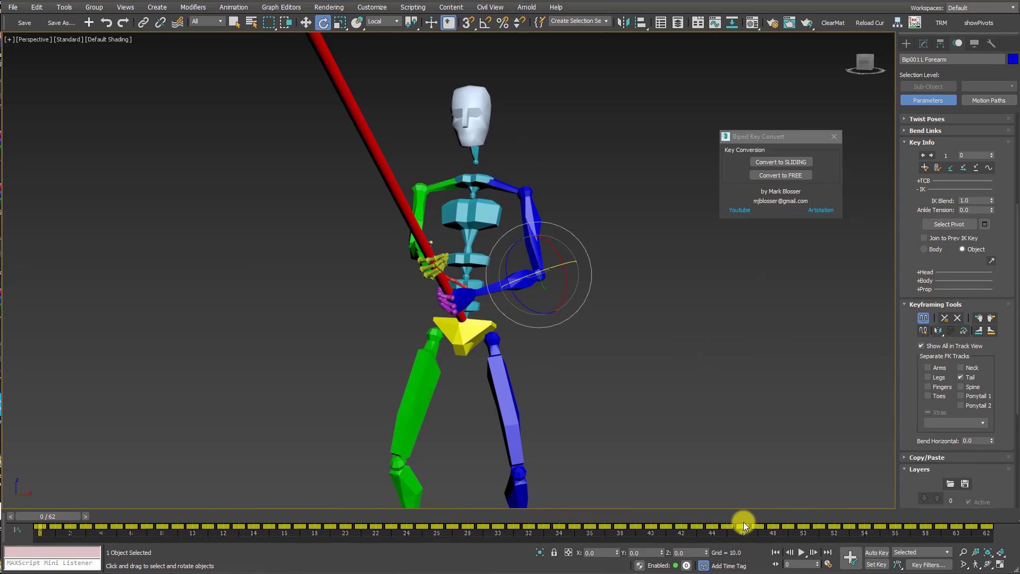
{"action": "left_click", "coordinate": [766, 176]}
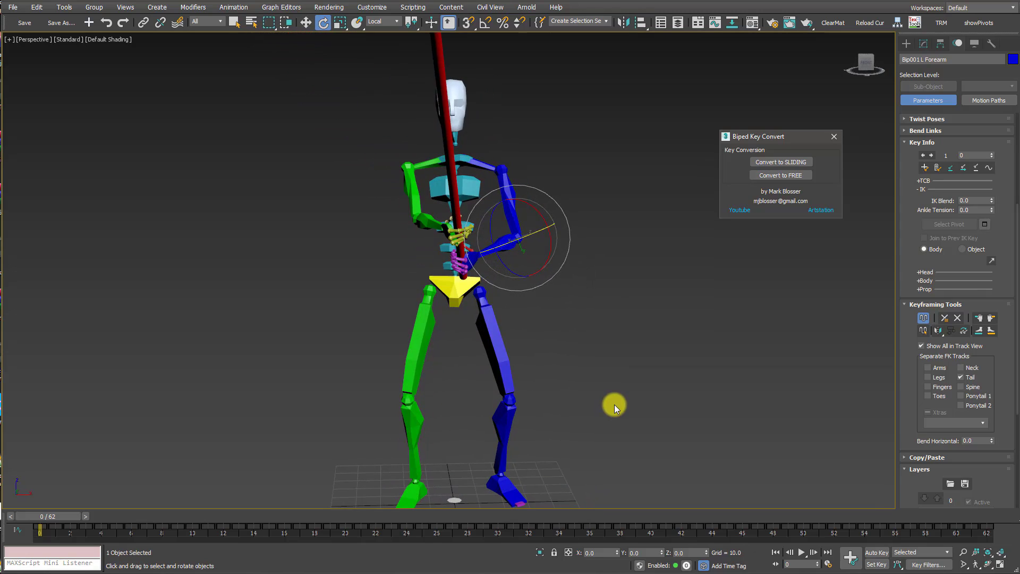
{"action": "middle_click_drag", "start_coordinate": [613, 403], "coordinate": [694, 264], "text": "alt"}
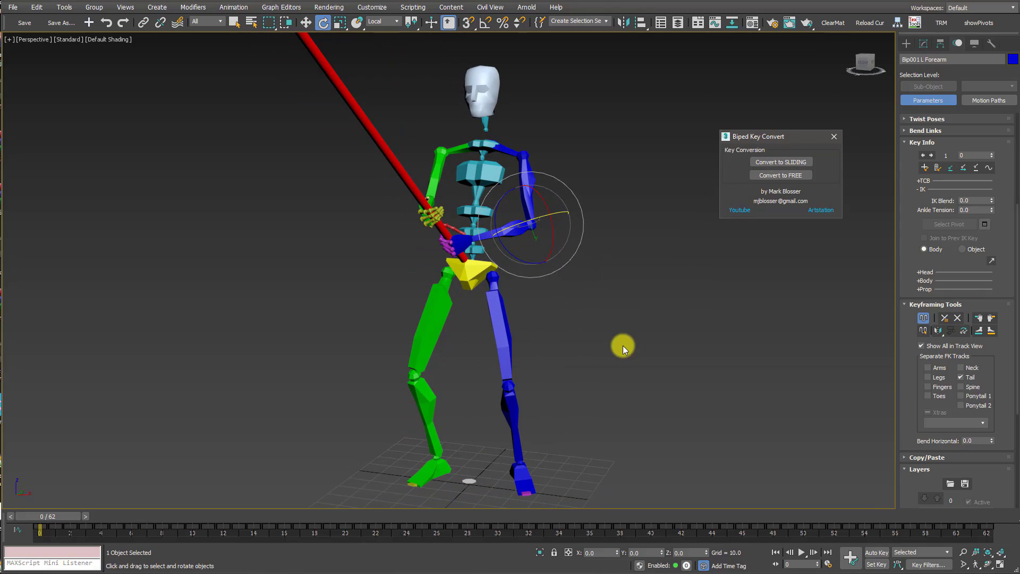
{"action": "middle_click_drag", "start_coordinate": [622, 345], "coordinate": [403, 291], "text": "alt"}
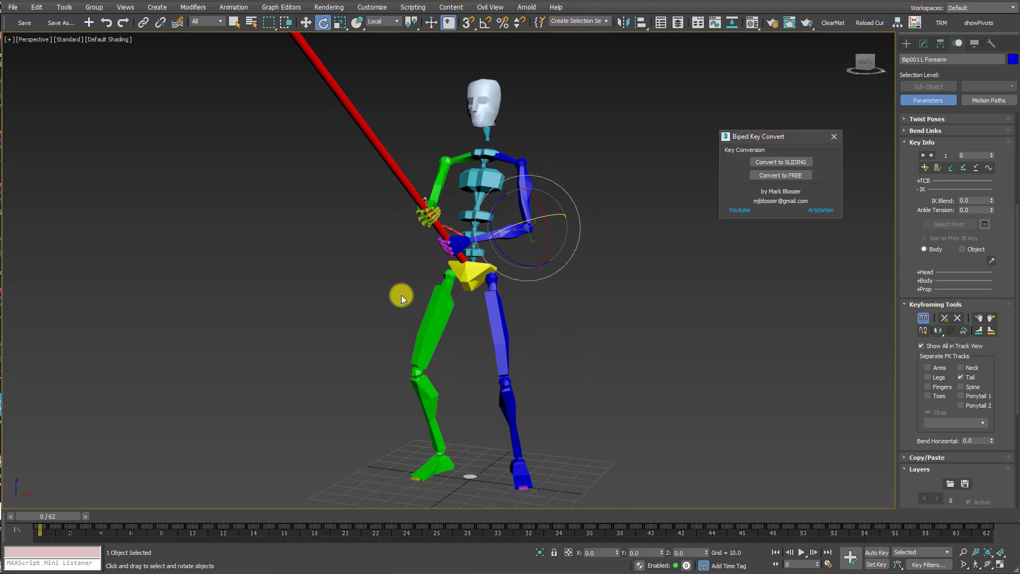
{"action": "left_click_drag", "start_coordinate": [755, 140], "coordinate": [737, 136]}
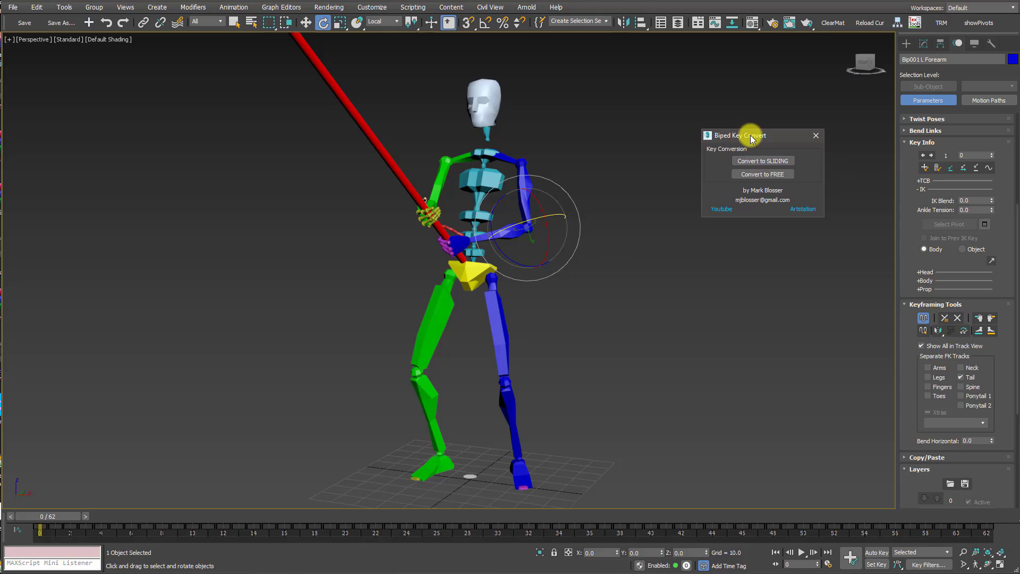